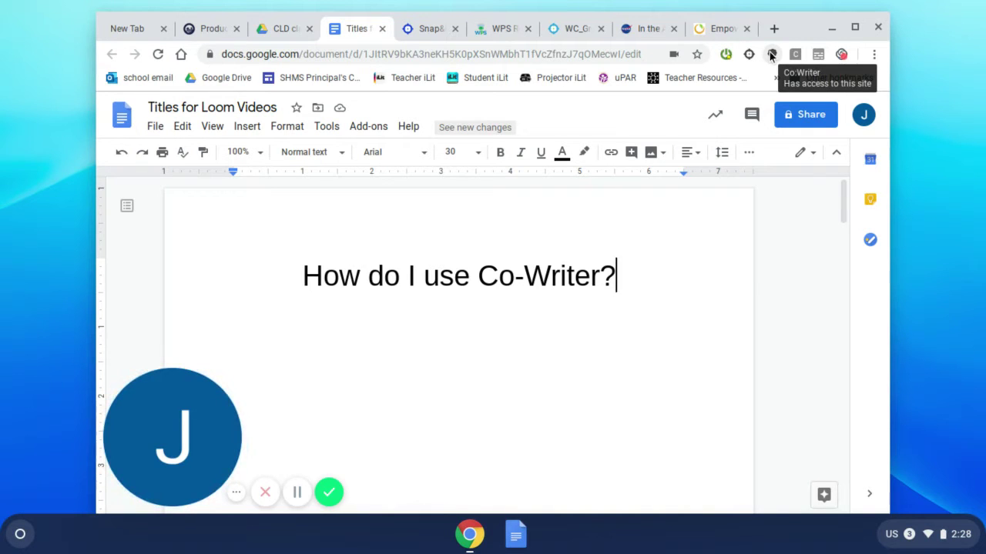
- Turn on the Co:Writer extension for the open document and close its settings
click(770, 54)
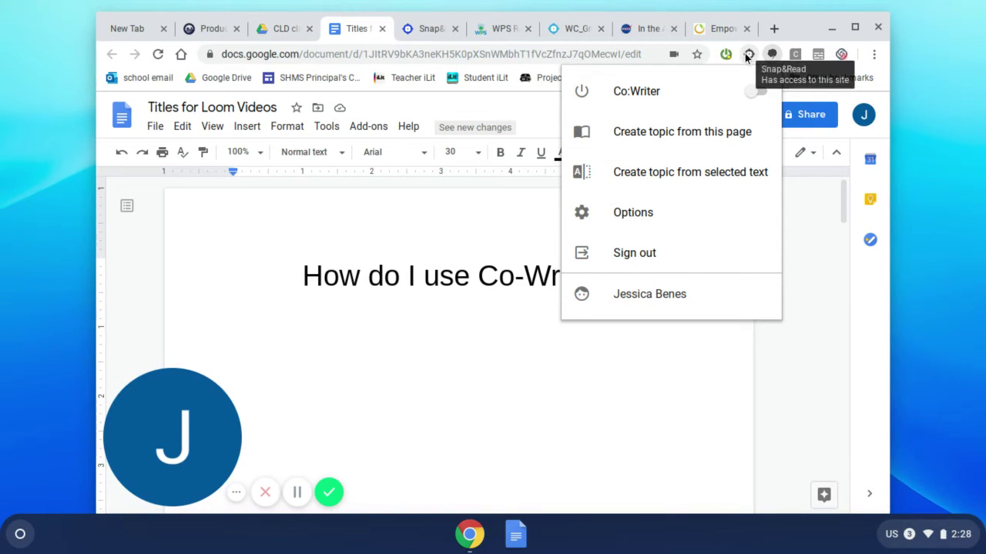
click(761, 92)
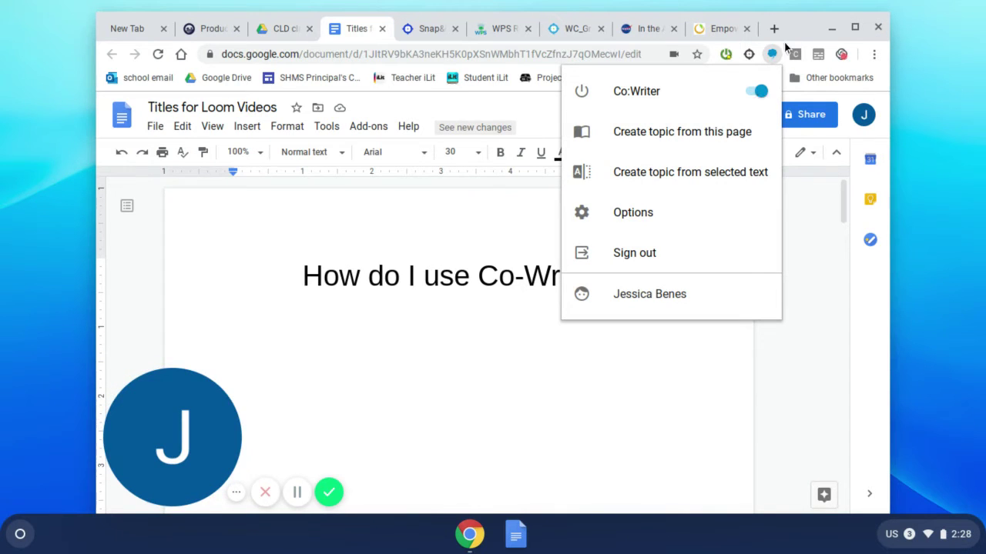
click(772, 54)
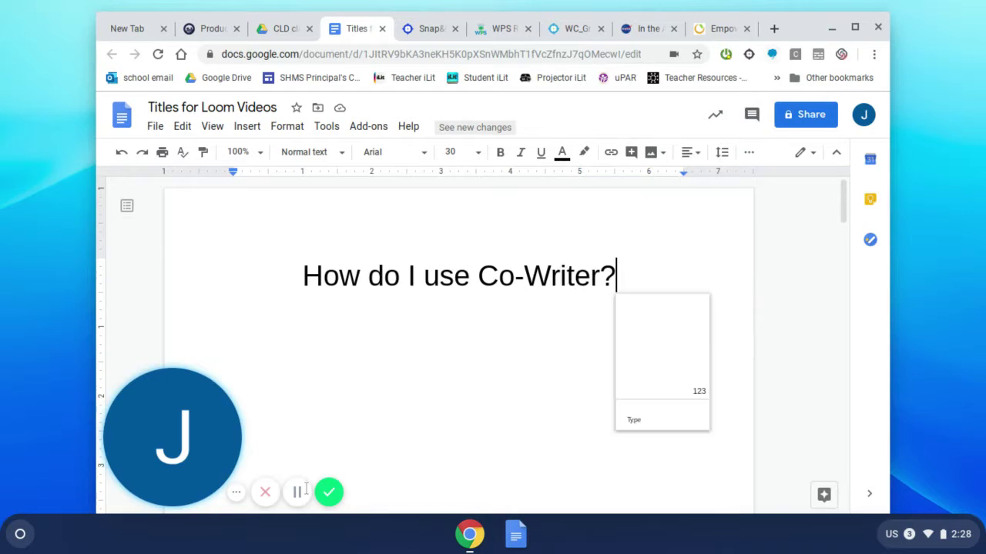
click(297, 492)
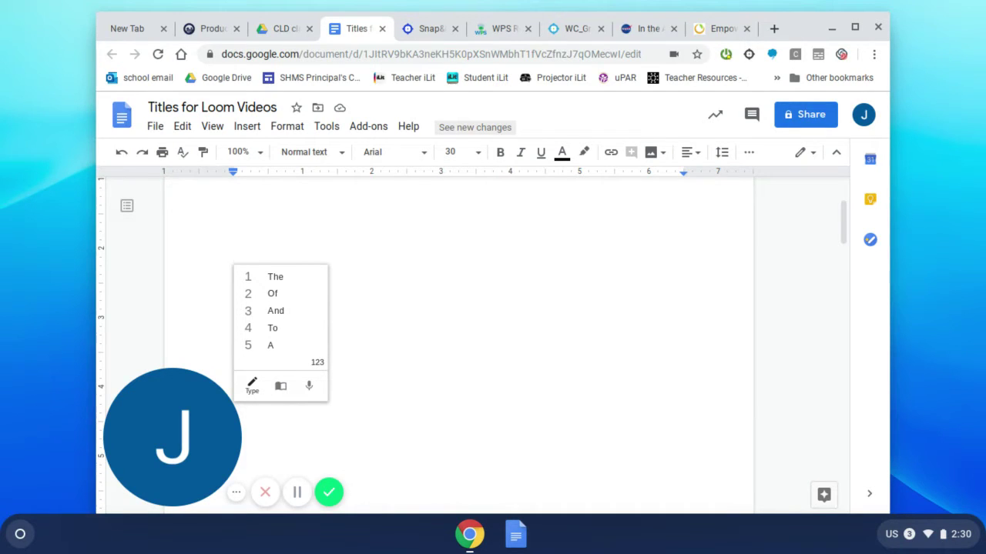
- Write the sentence "This is a great day today." on the empty line below the heading
text(Thi)
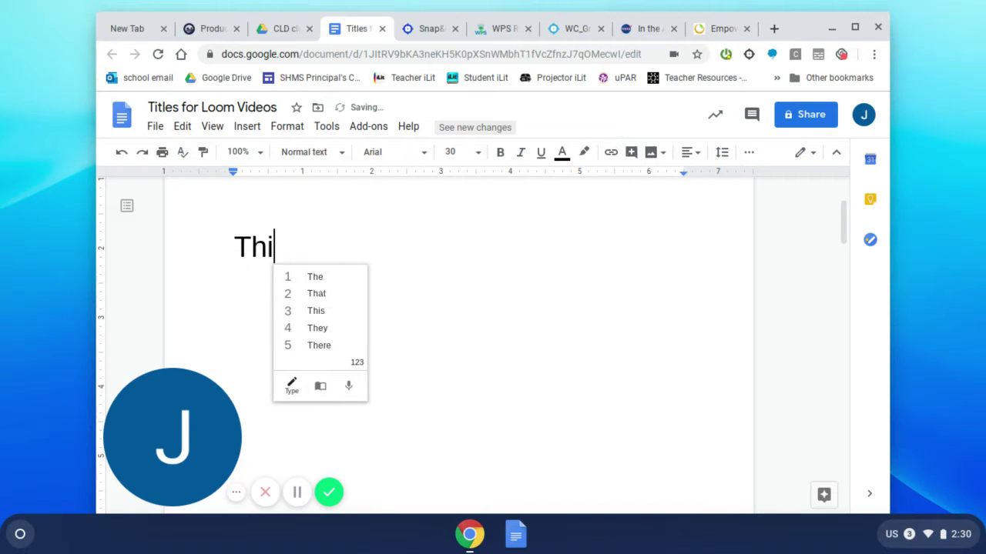
text(s is a great)
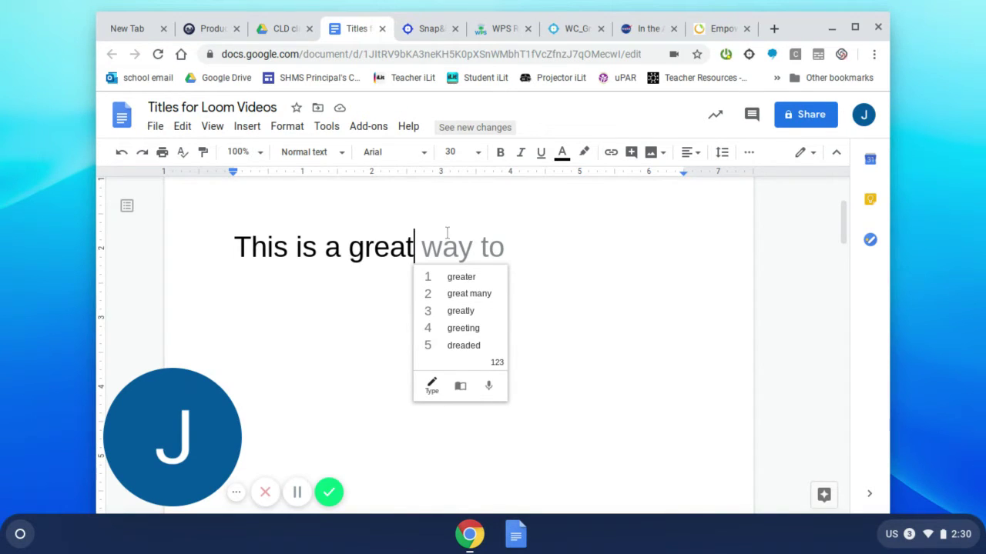
text(day)
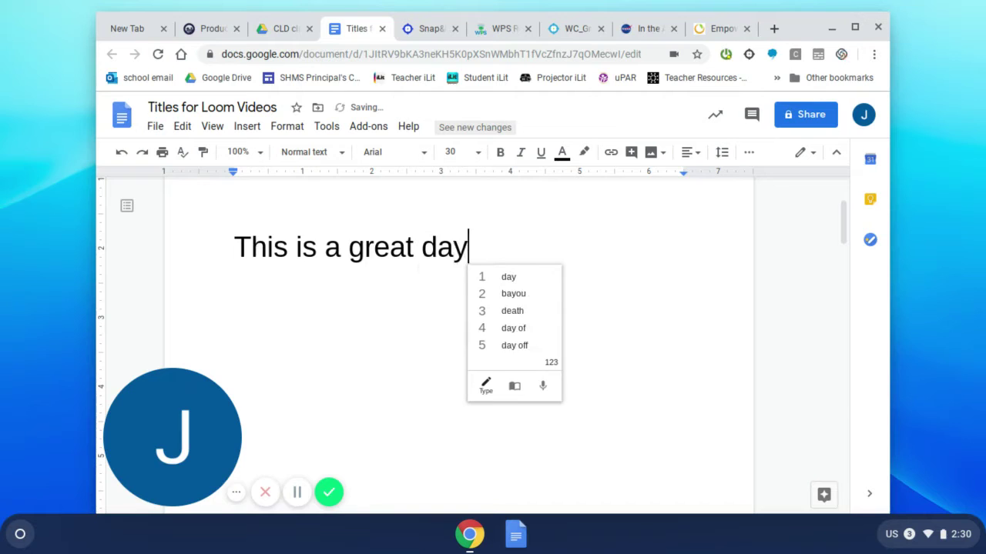
text( today)
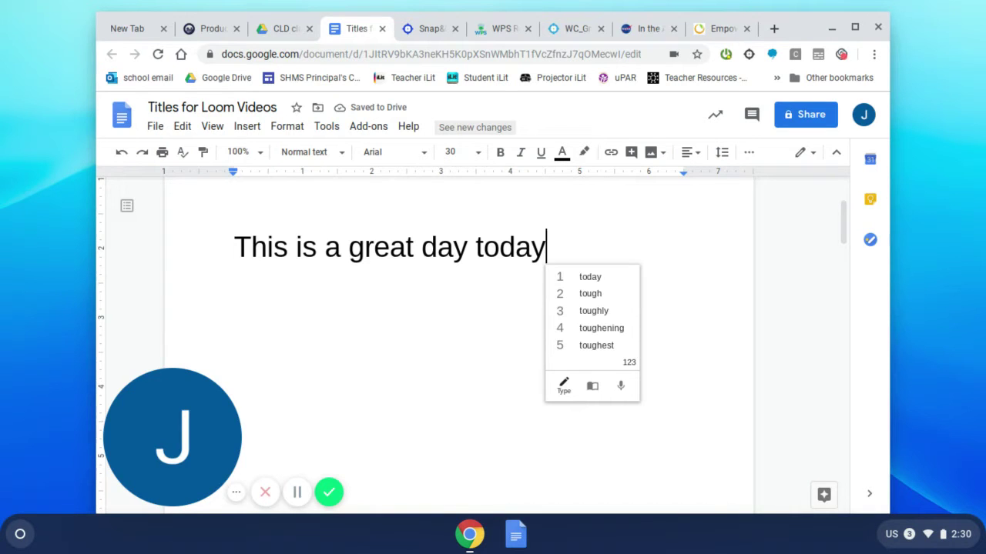
text(.)
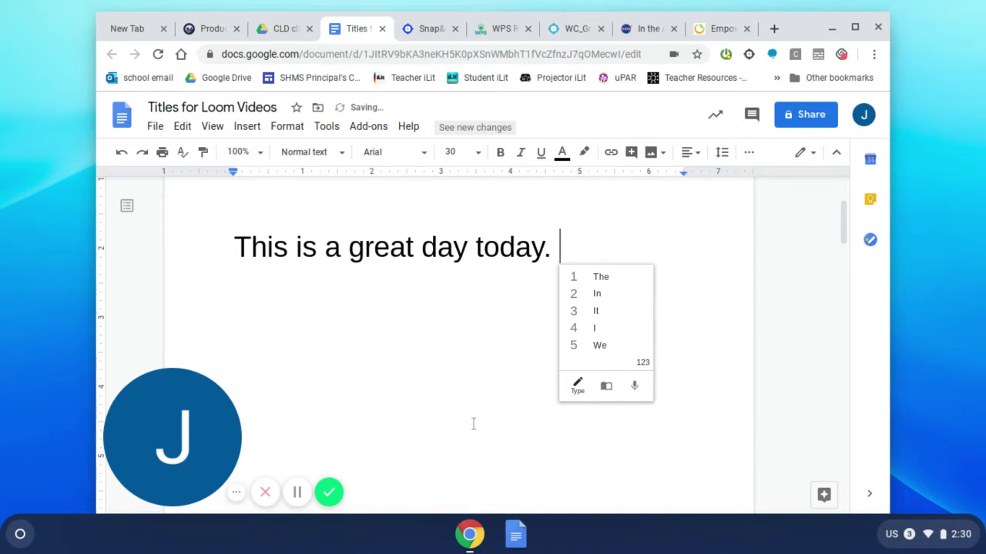
click(297, 493)
key(BackSpace)
key(BackSpace)
click(297, 493)
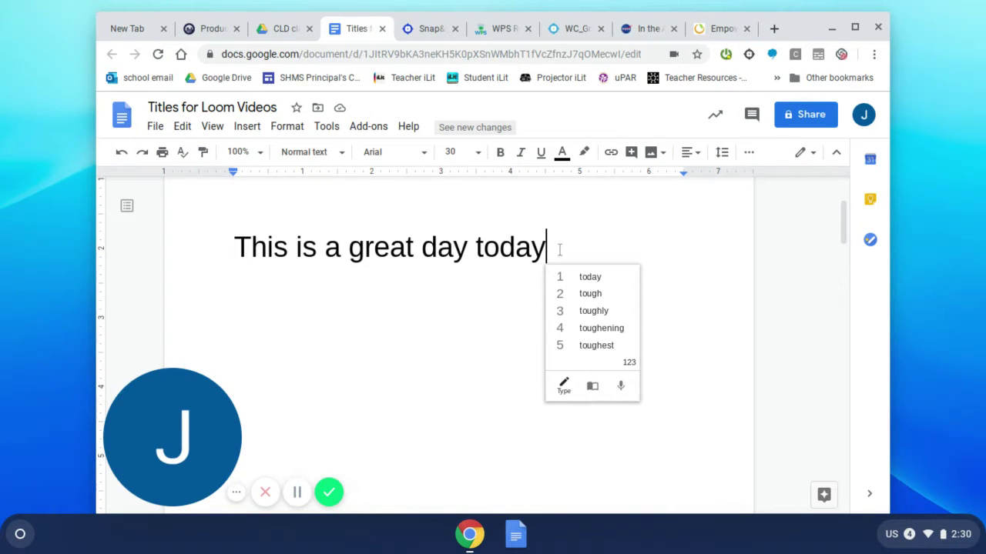
text(.)
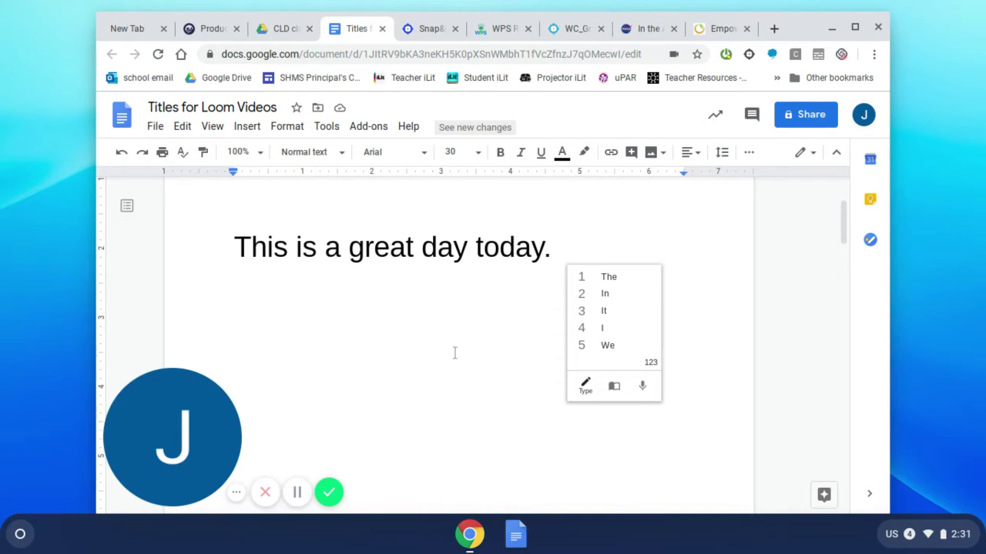
click(296, 493)
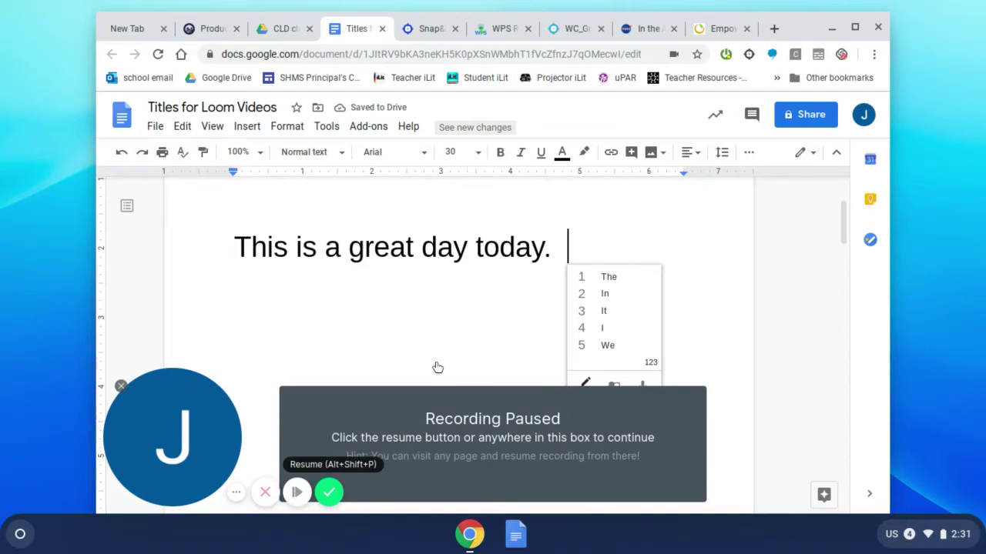
click(296, 492)
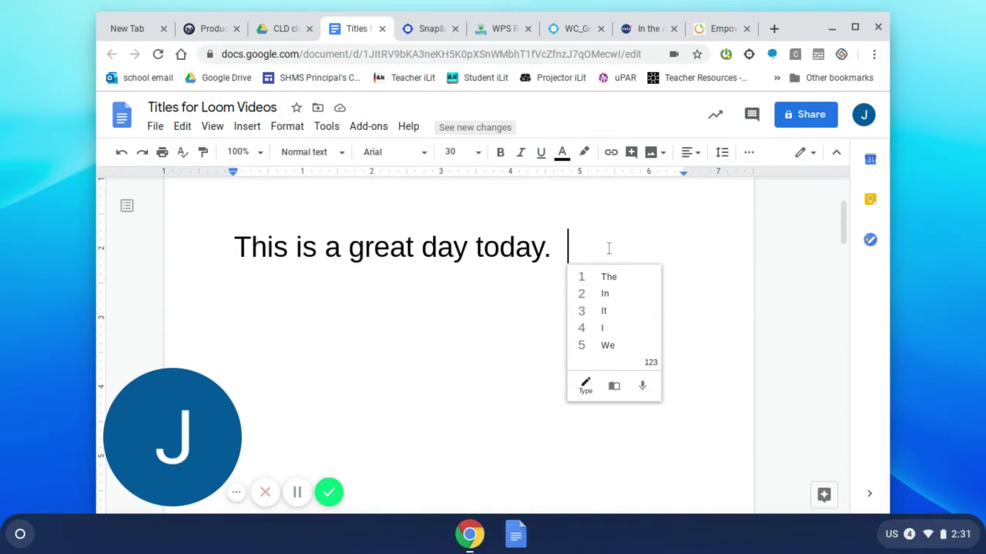
- Start a second sentence with "Interm" and try to insert the predicted word "Intermediate"
text(Int)
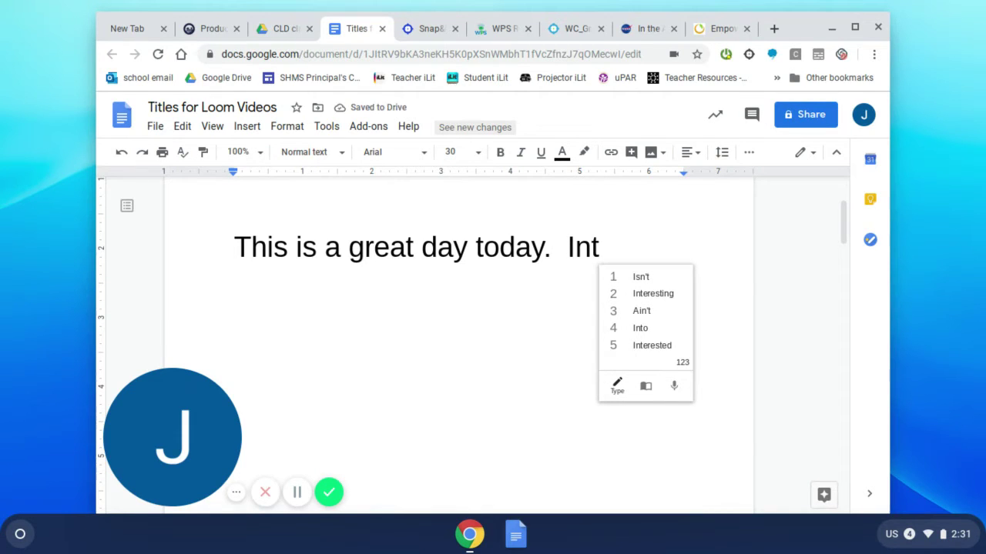
text(e)
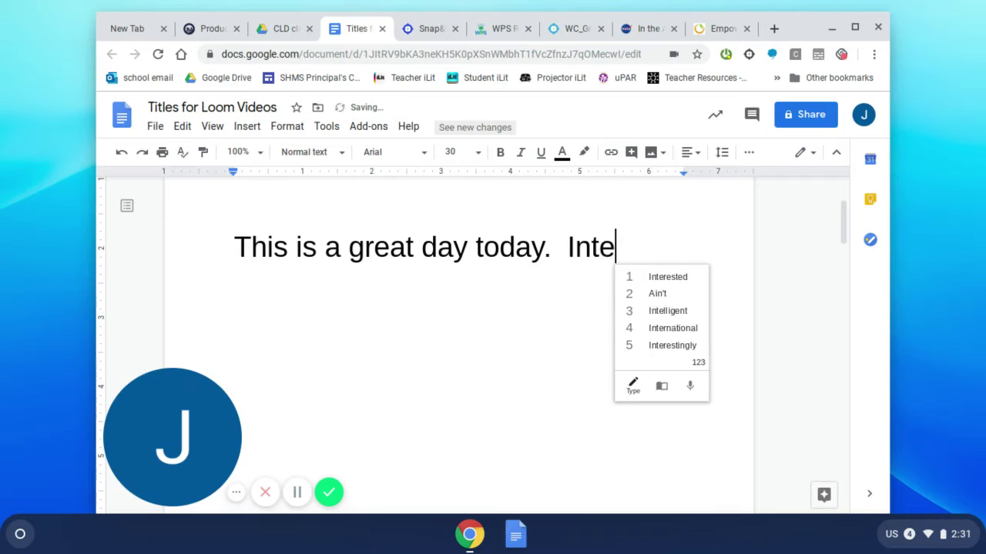
text(rm)
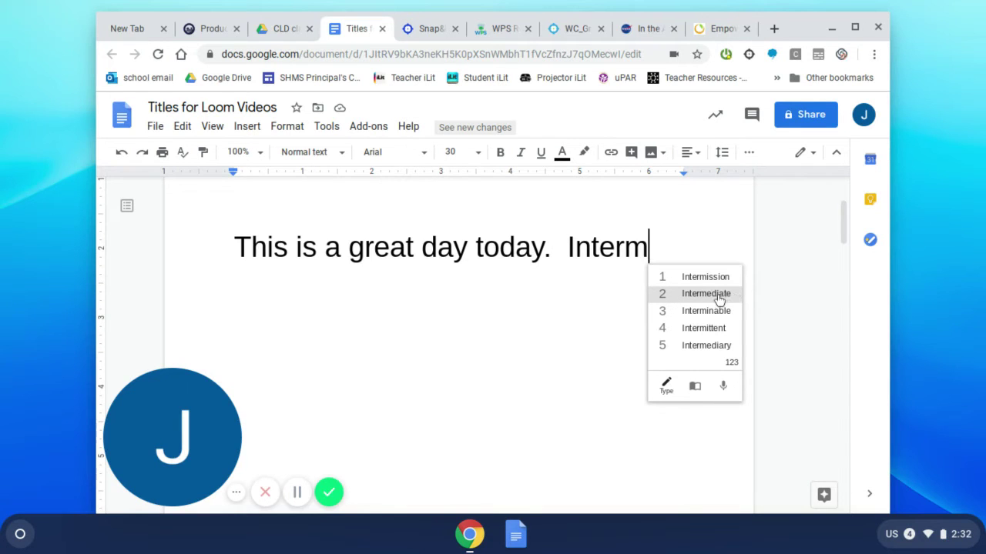
click(695, 300)
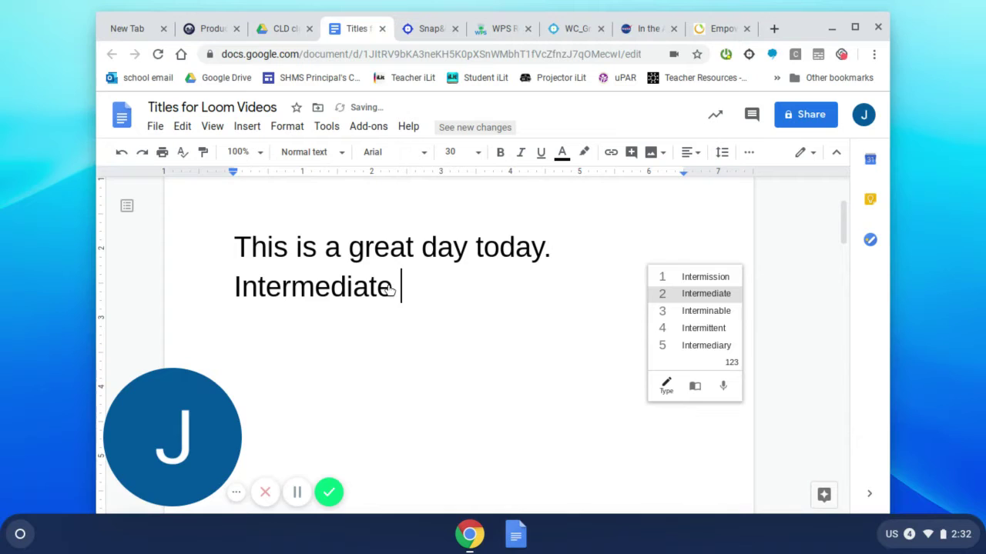
click(318, 281)
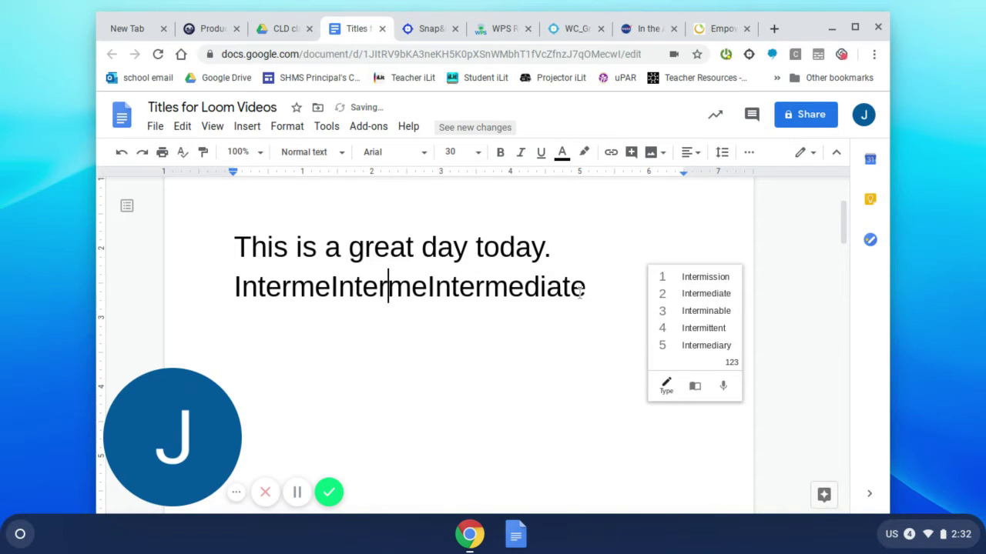
key(2)
click(678, 287)
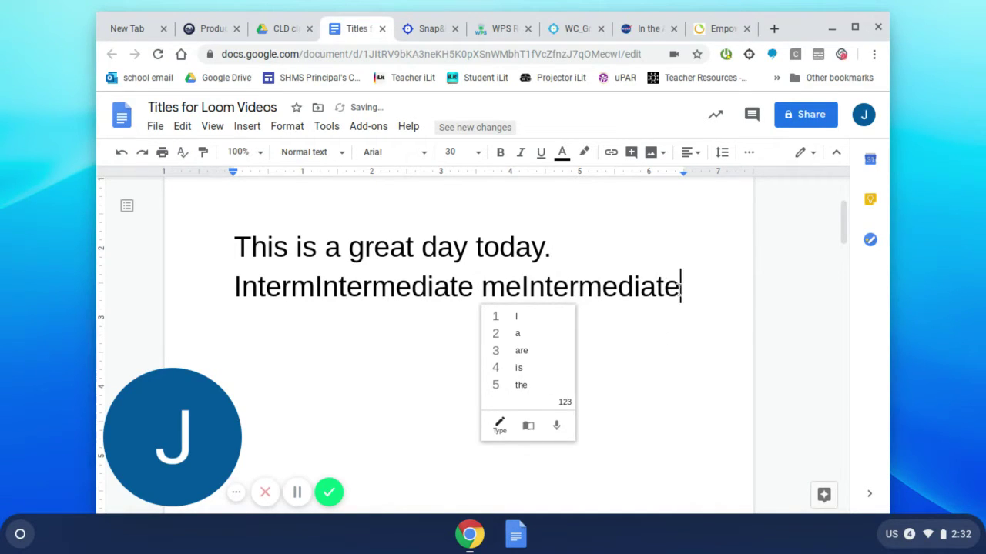
- Replace the garbled text after the first sentence with "Interme" and complete it with the predicted word "Intermediate"
drag(679, 286, 551, 291)
drag(312, 304, 227, 300)
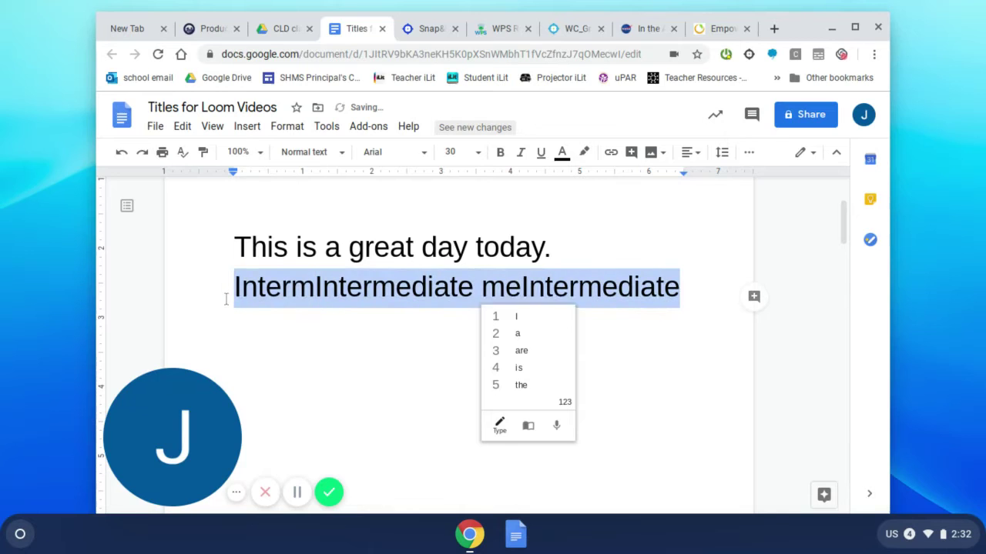
text(Inte)
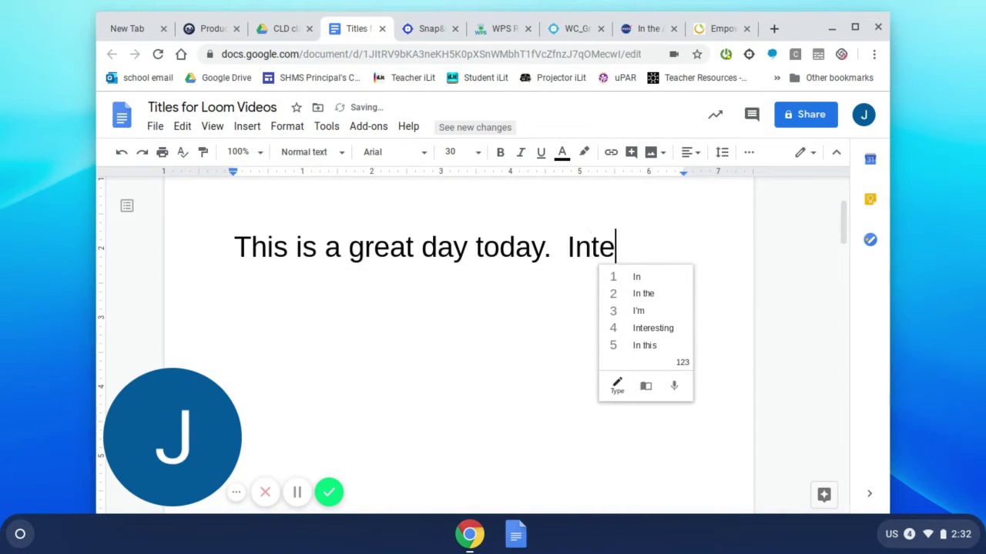
text(rmediat)
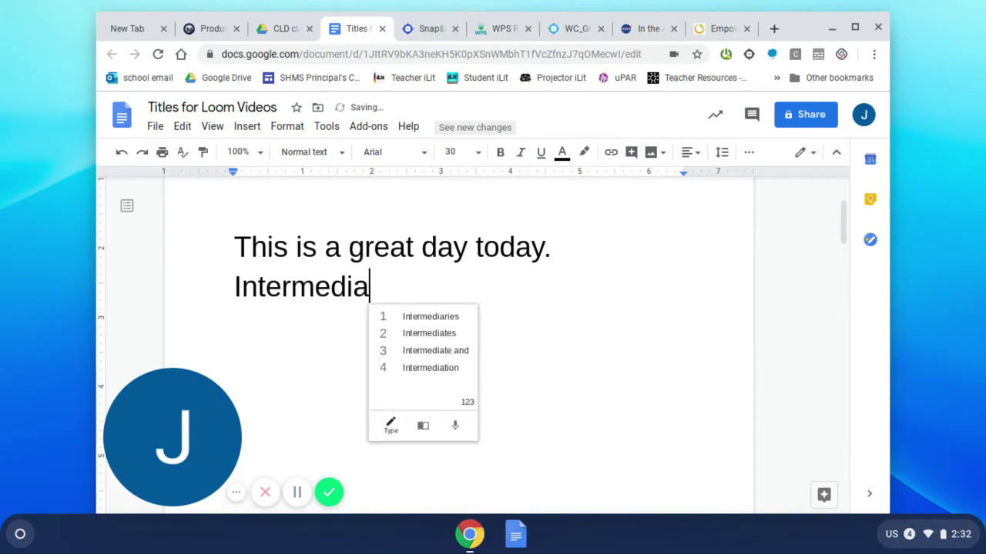
key(BackSpace)
key(BackSpace)
key(BackSpace)
key(BackSpace)
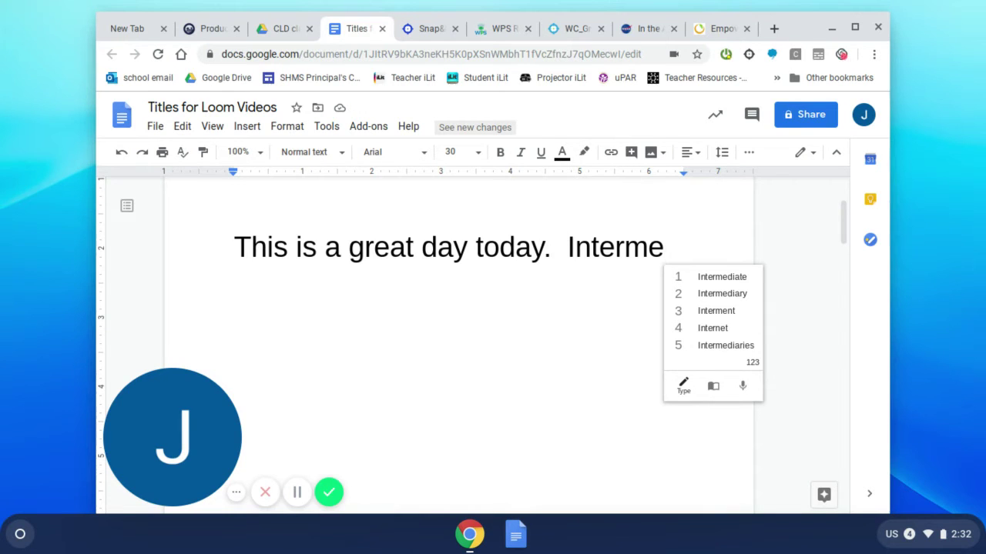
key(1)
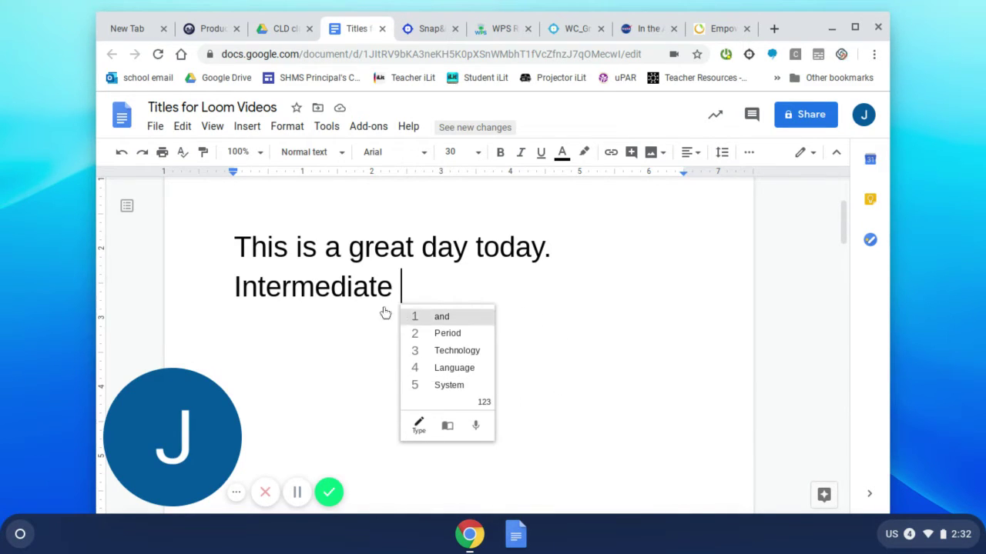
- Switch the prediction box to numbers, enter 47583 after "Intermediate", and return to word predictions
click(484, 402)
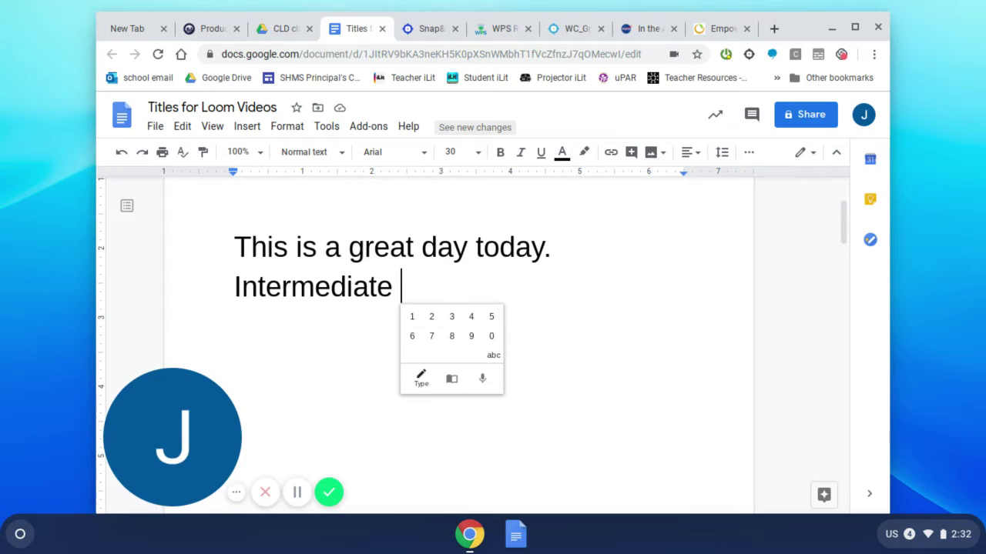
text(47583)
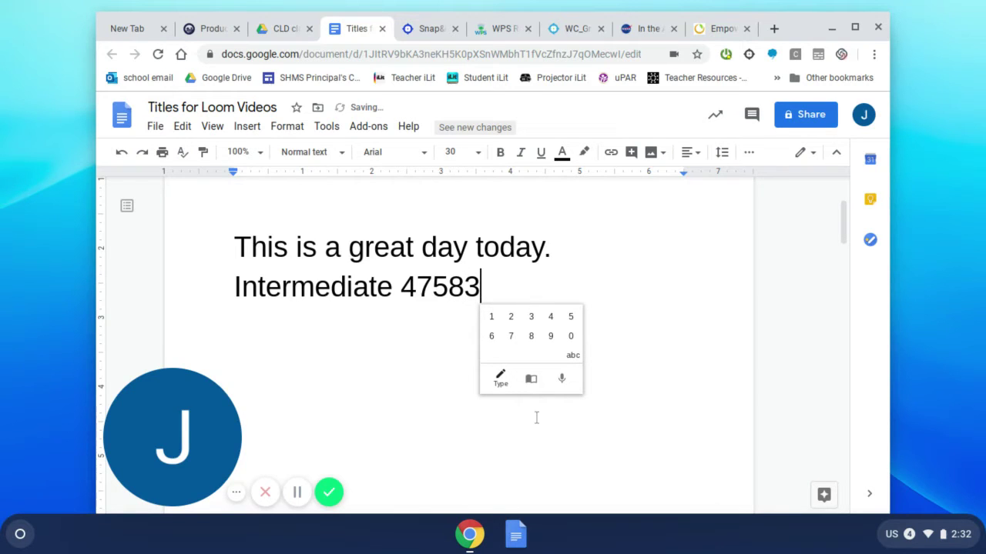
click(574, 357)
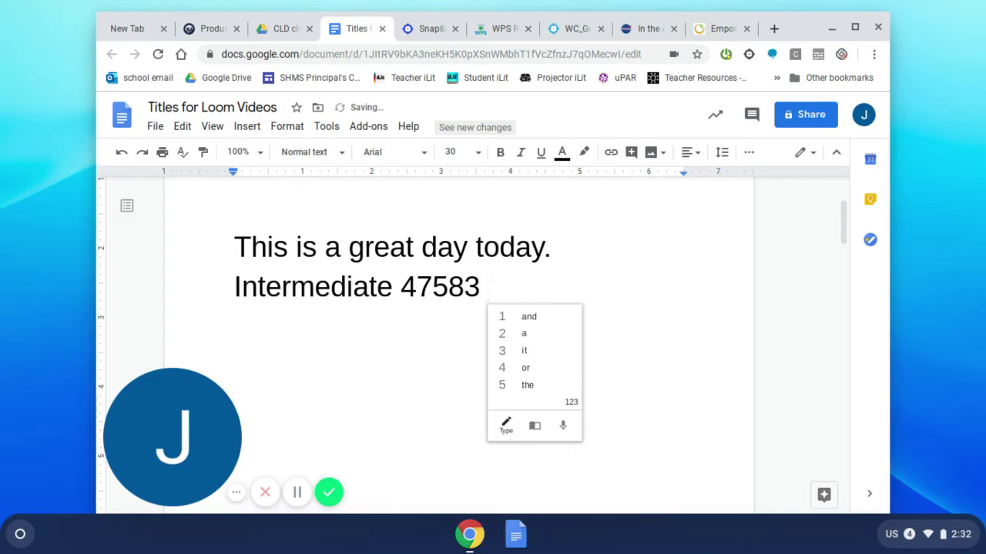
- Enter "wh" after the number 47583 and replace it with the predicted word "way"
text(wh)
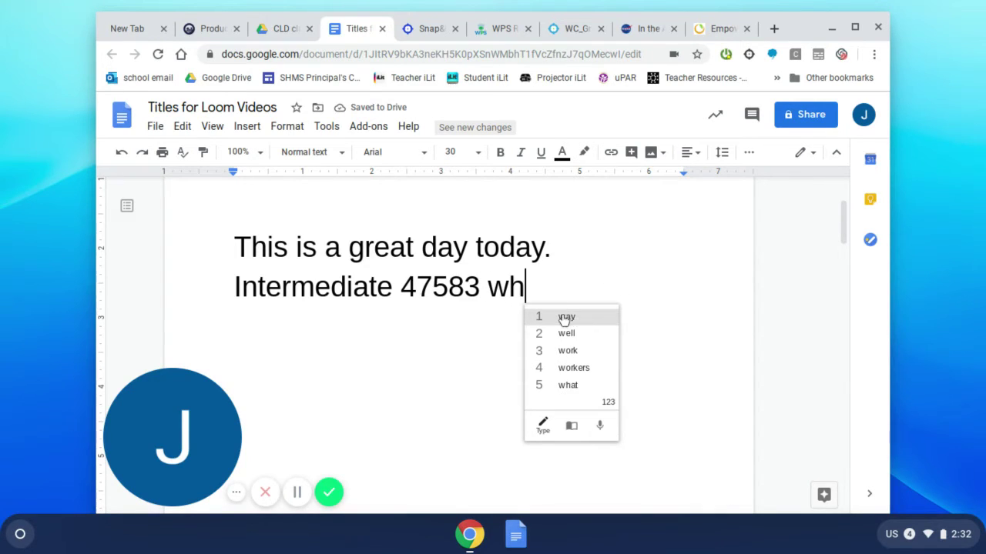
click(564, 319)
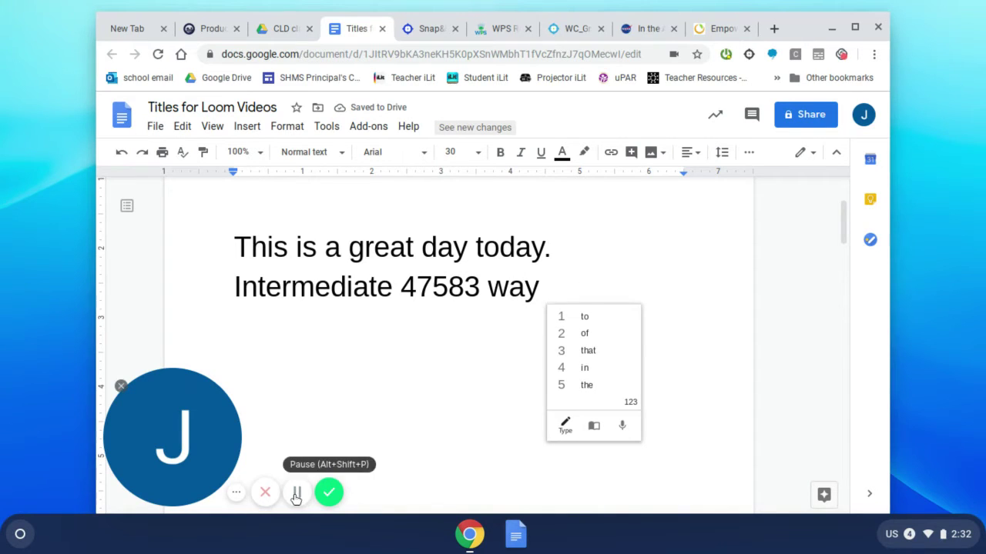
click(296, 497)
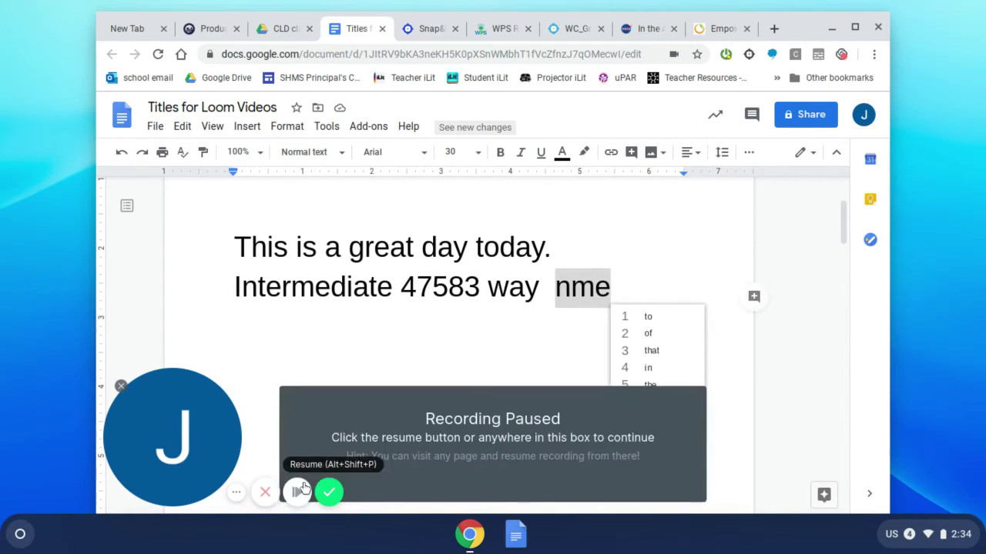
click(297, 493)
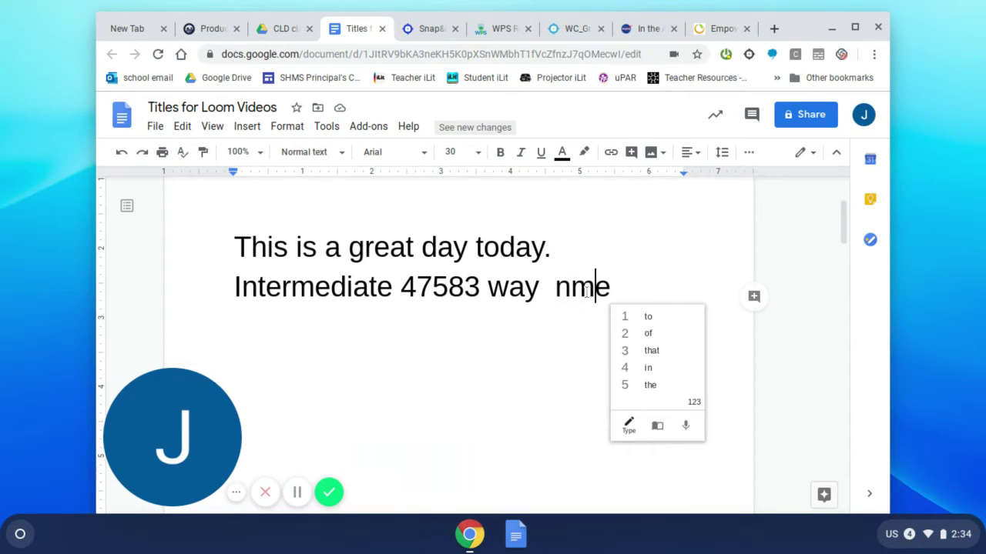
- Re-enter the misspelling "nme" after "way" and replace it with the predicted word "names"
text(n)
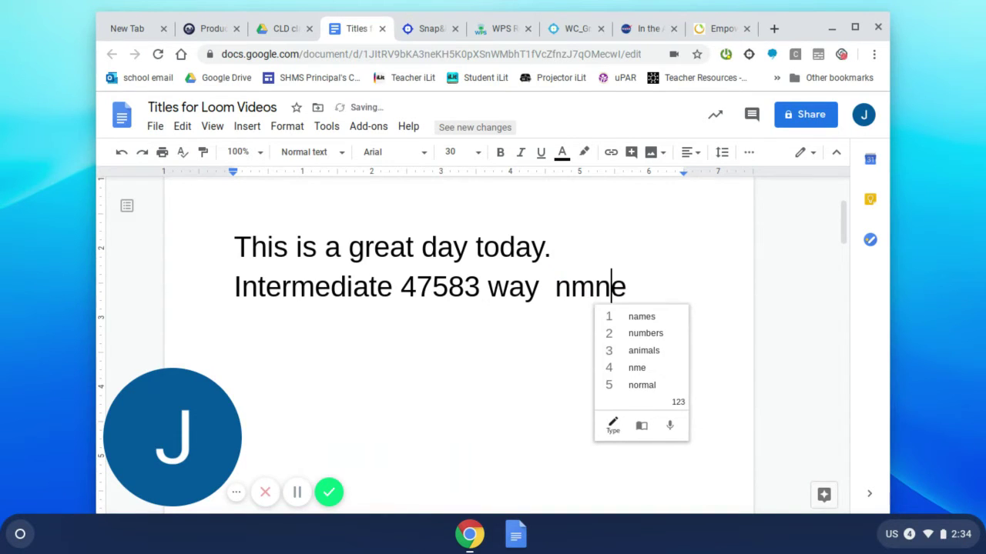
key(Delete)
key(BackSpace)
key(BackSpace)
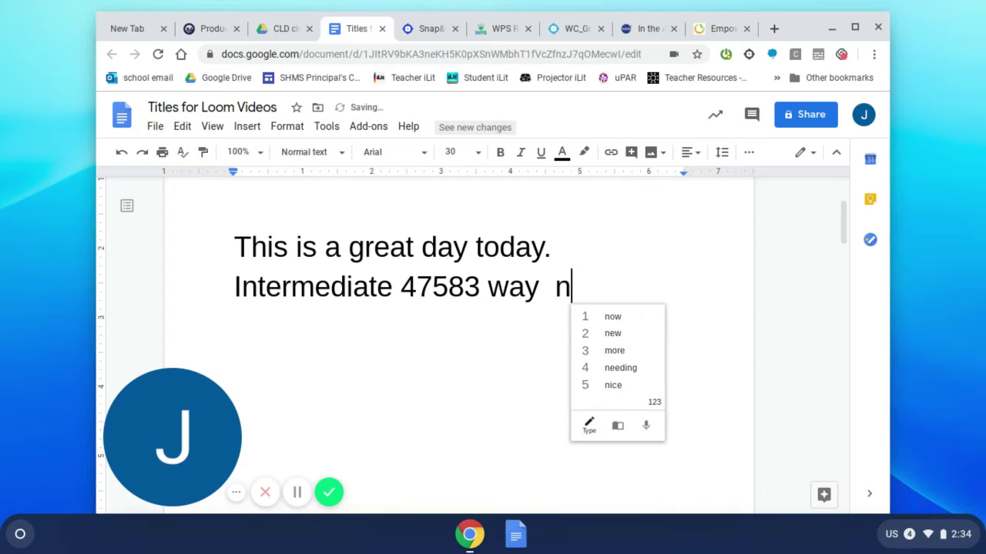
text(me)
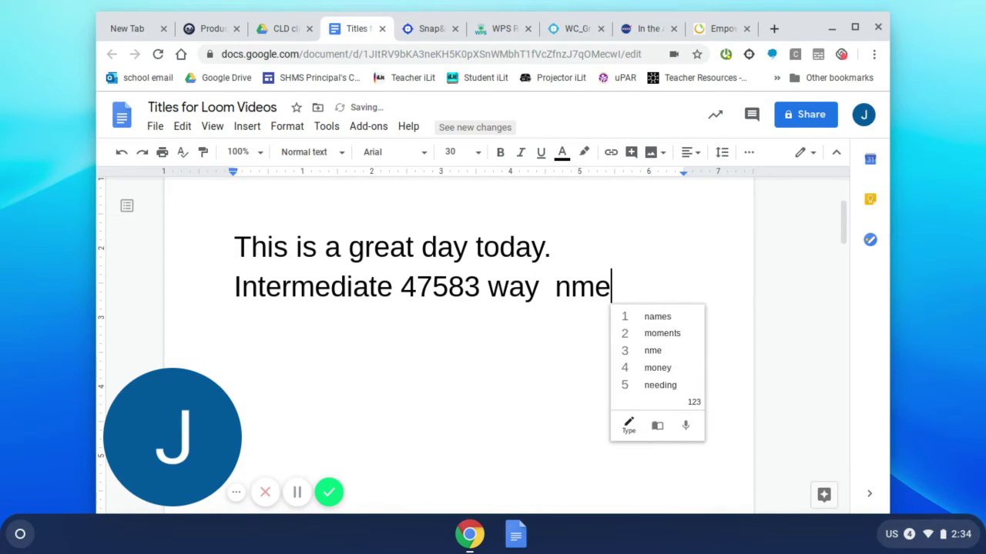
click(658, 317)
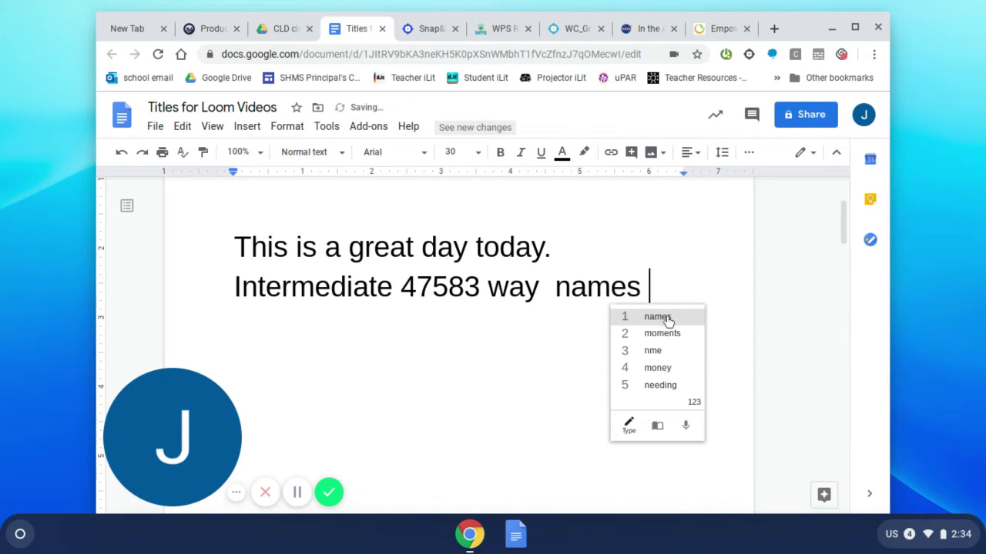
- Add the predicted word "of" after "names" and shorten "names" to "name"
click(664, 318)
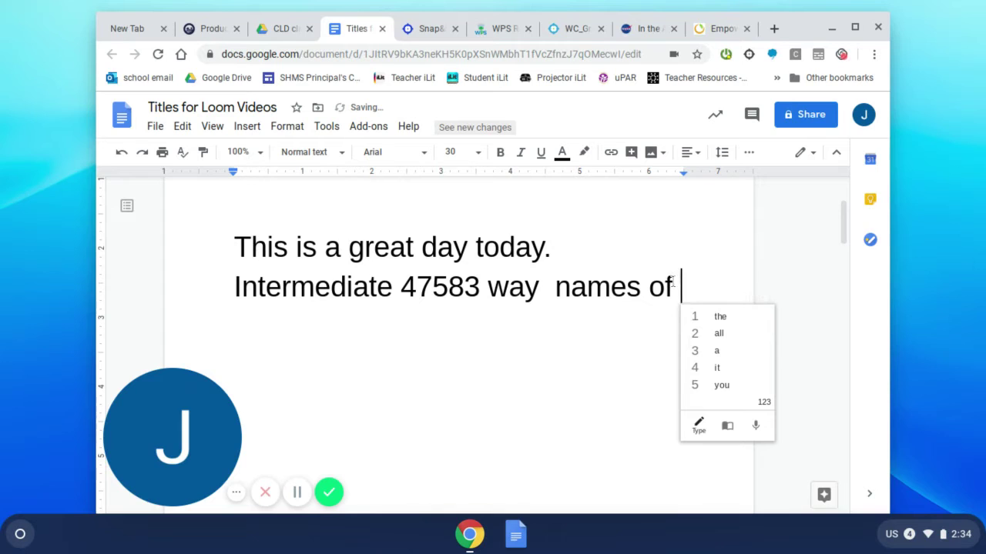
click(641, 287)
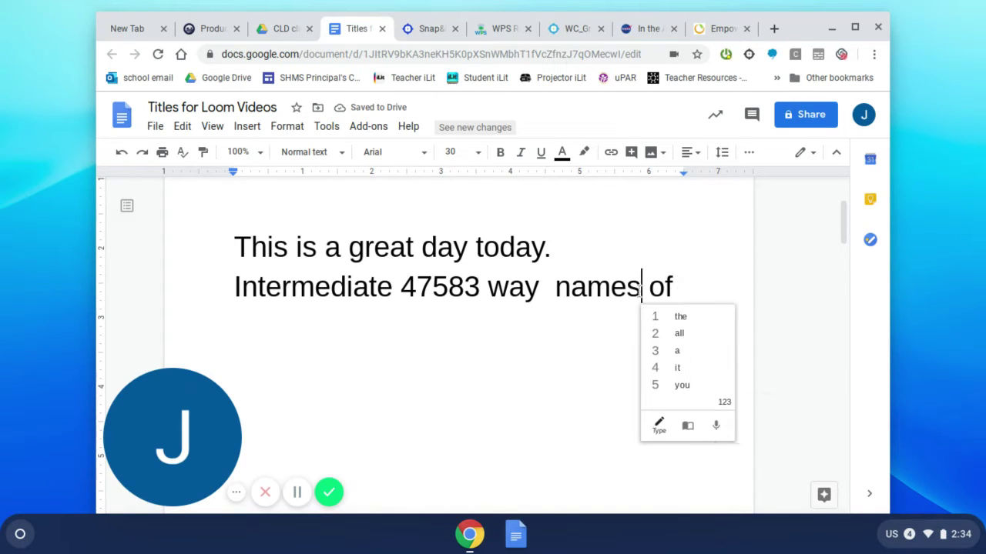
key(BackSpace)
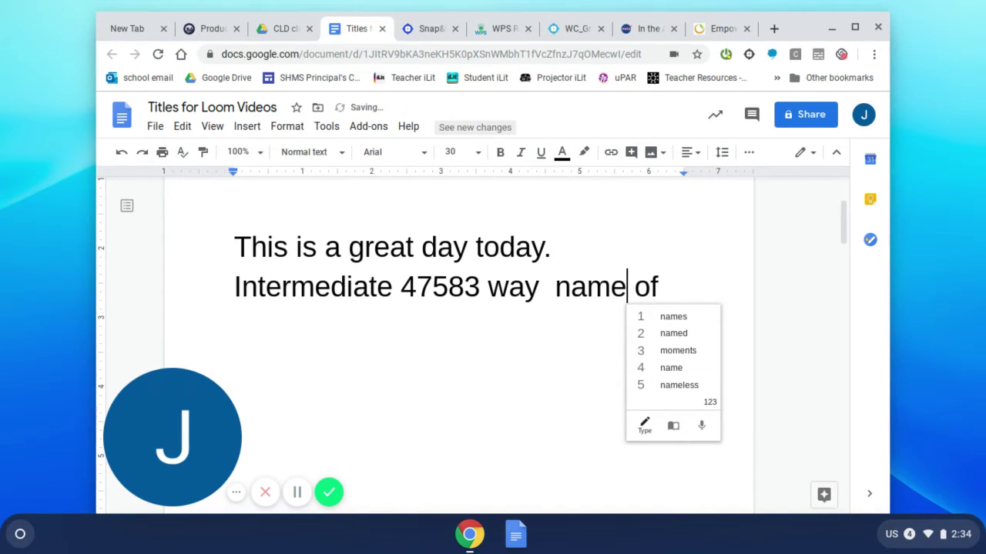
- Append the predicted word "the" after "of" and enter "wake" as the following word
click(679, 289)
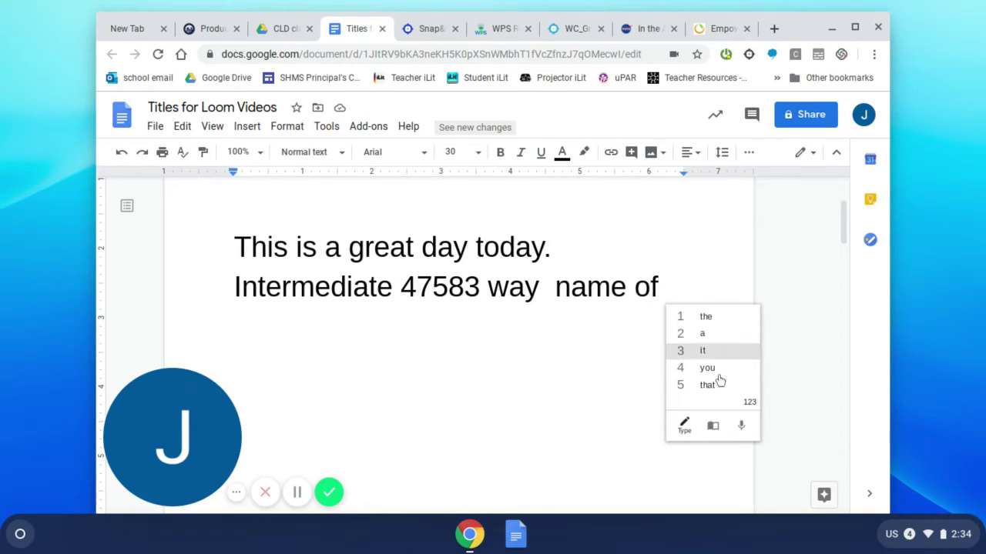
click(714, 326)
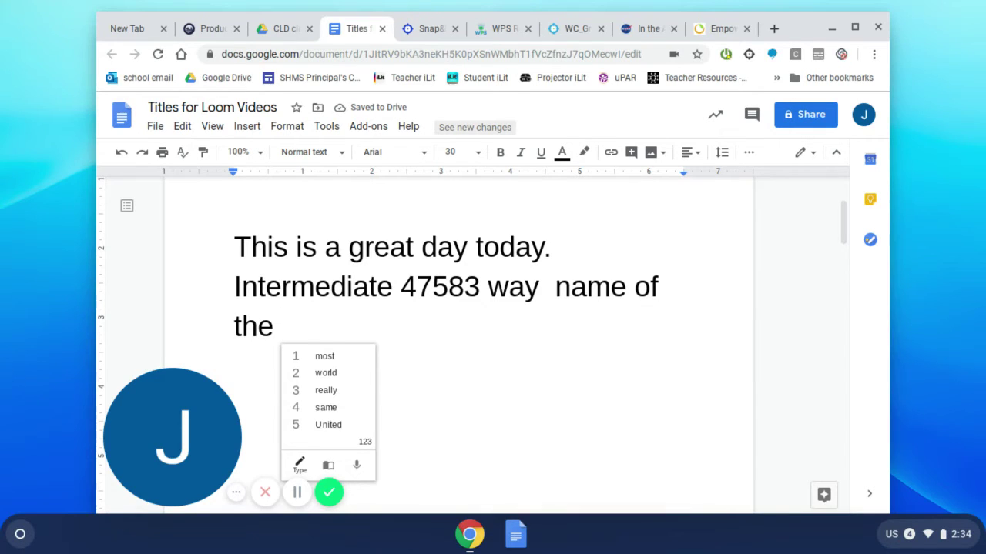
text(wa)
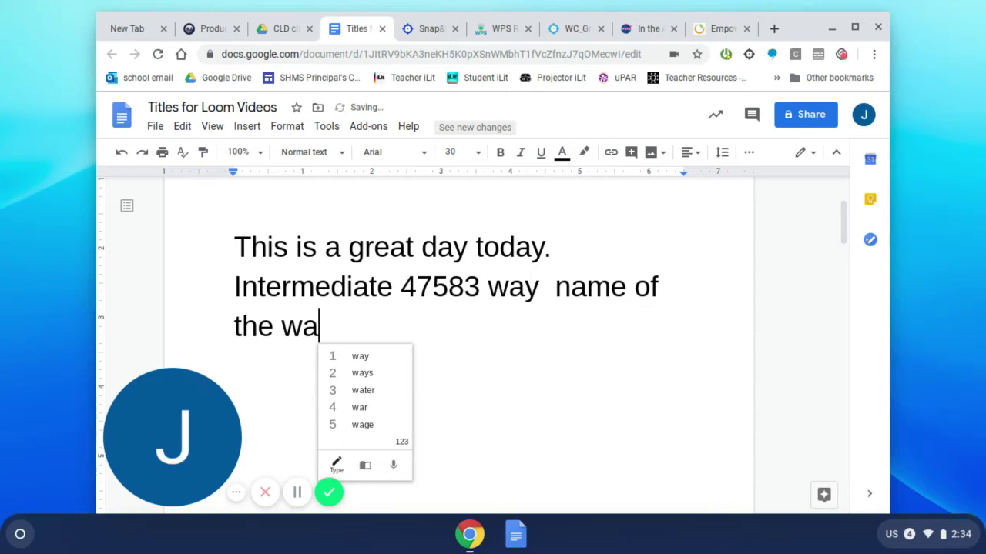
text(l)
key(BackSpace)
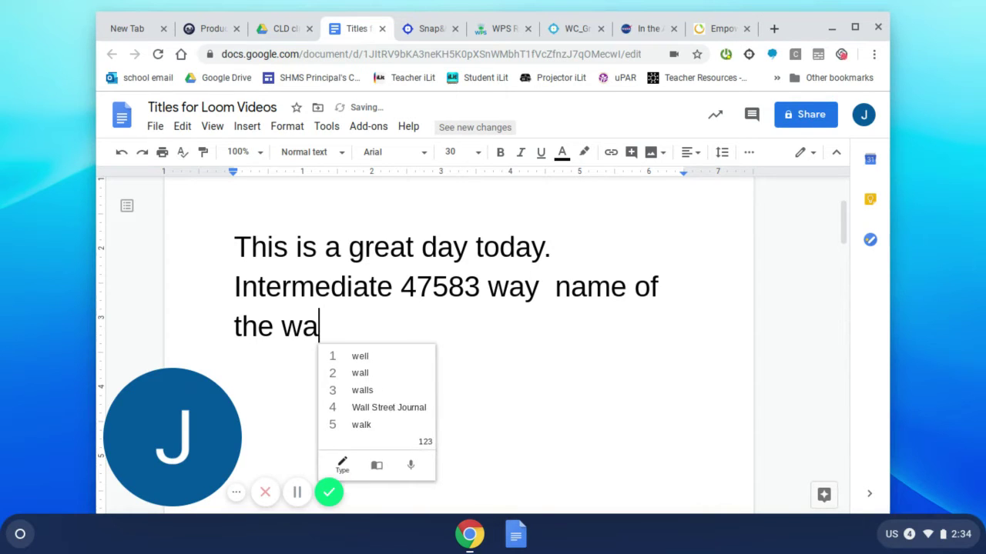
text(k)
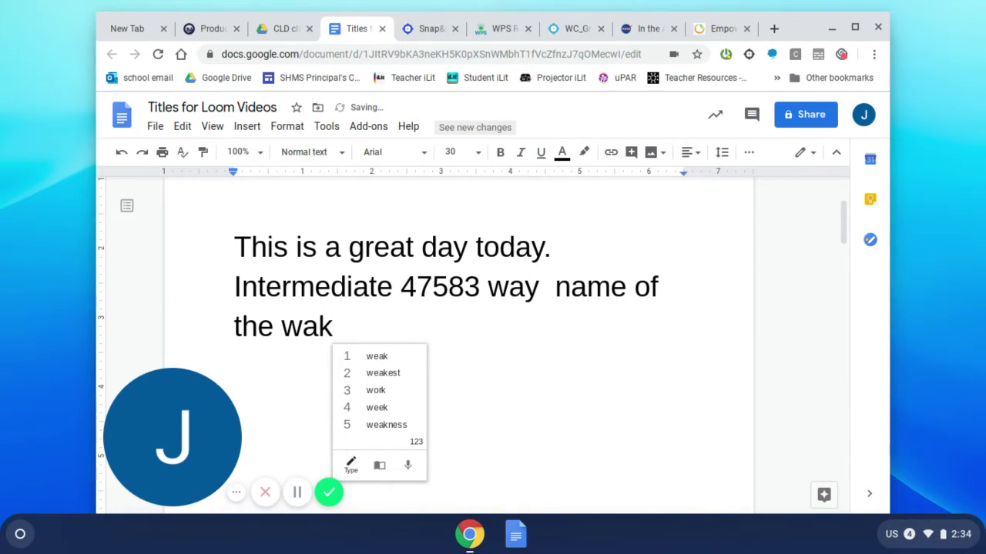
text(e)
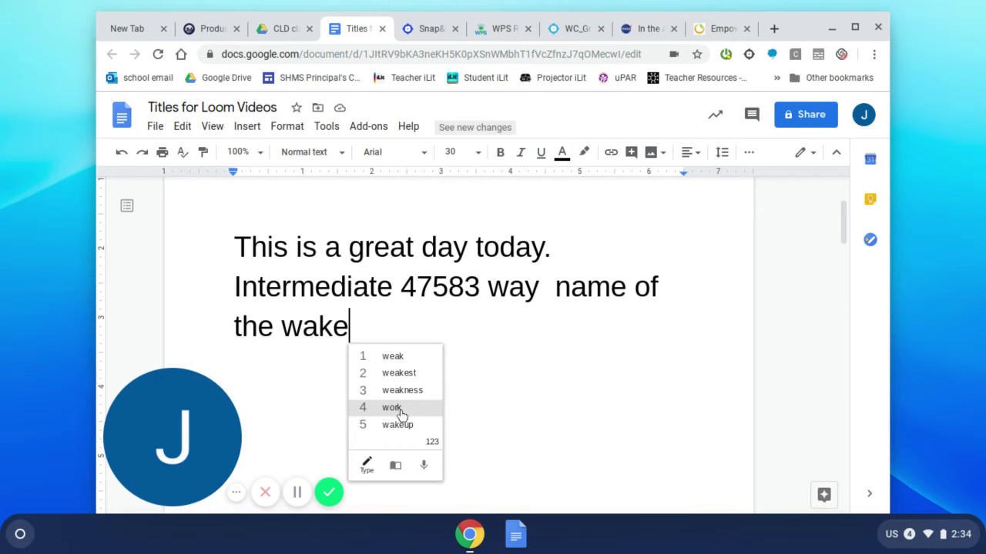
click(297, 493)
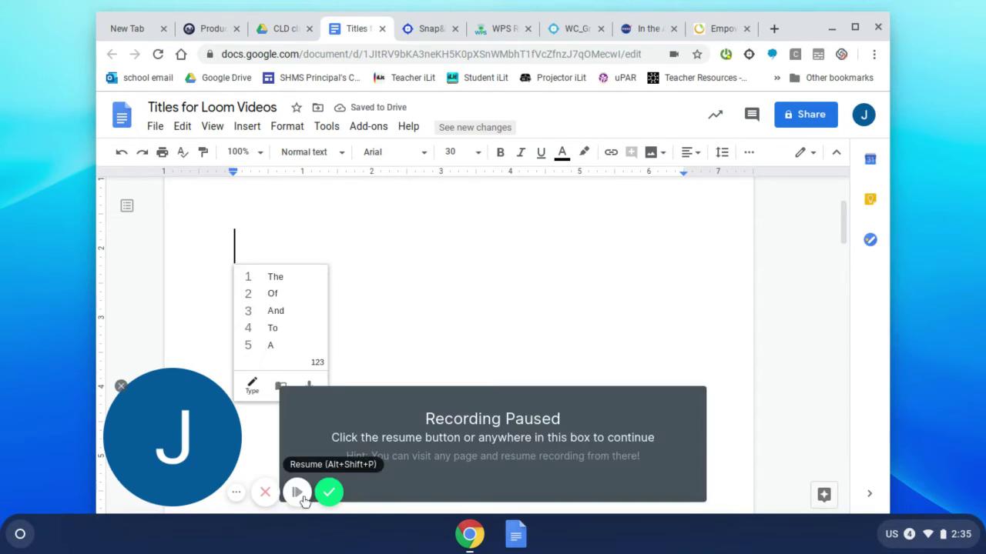
click(297, 493)
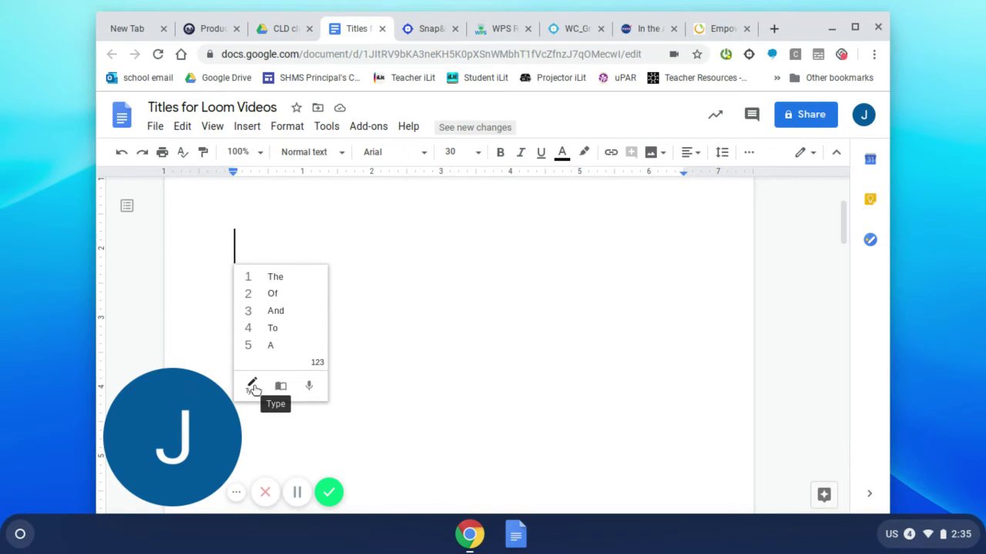
- Start Co:Writer's speech-to-text and allow Co:Writer to use the microphone
click(309, 386)
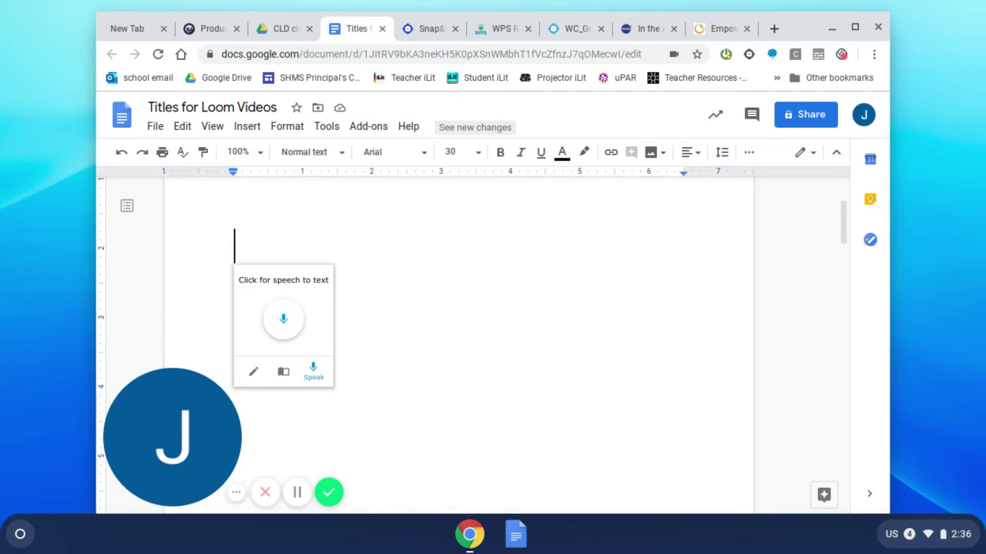
click(283, 318)
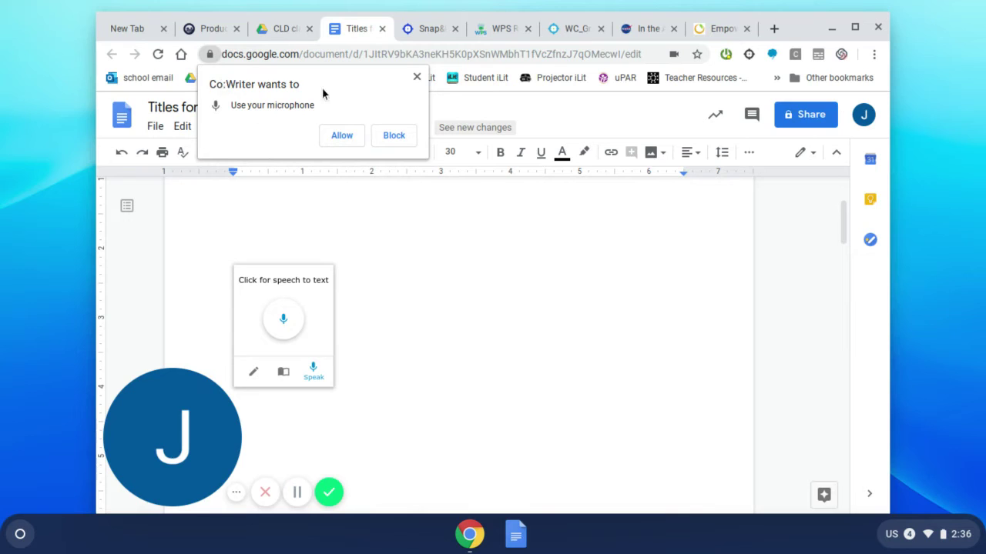
click(339, 136)
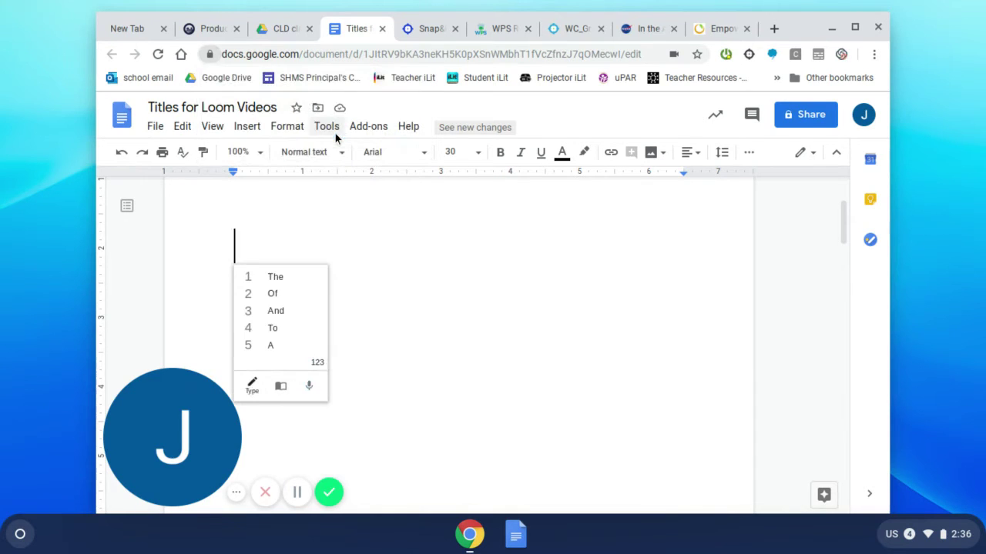
- Dictate "My name is" followed by the speaker's title and name, and end the sentence with a period
click(308, 385)
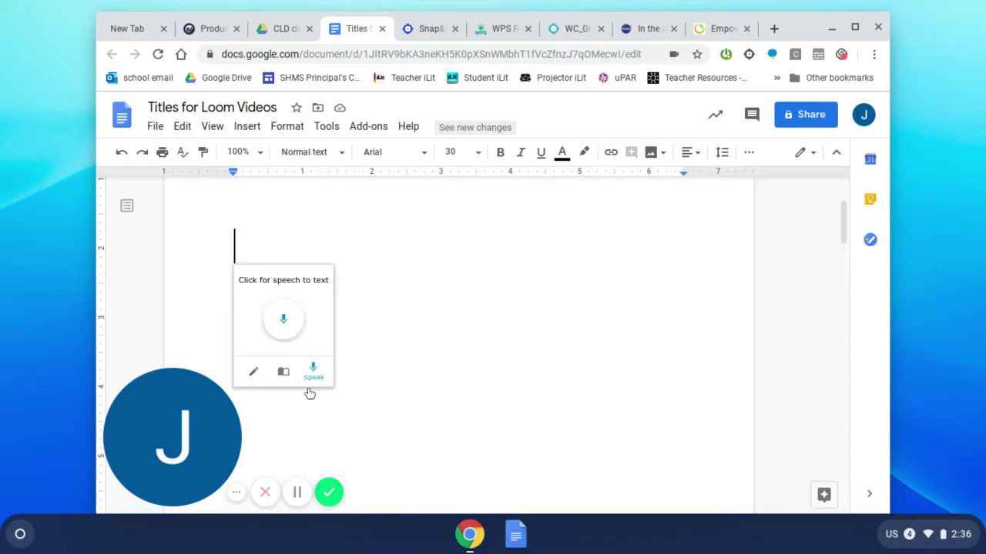
click(290, 322)
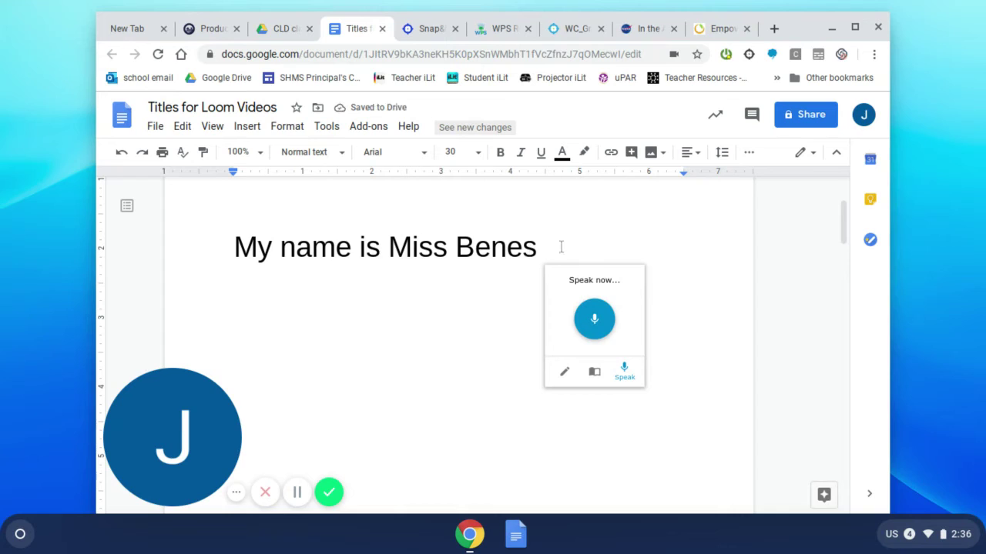
click(593, 321)
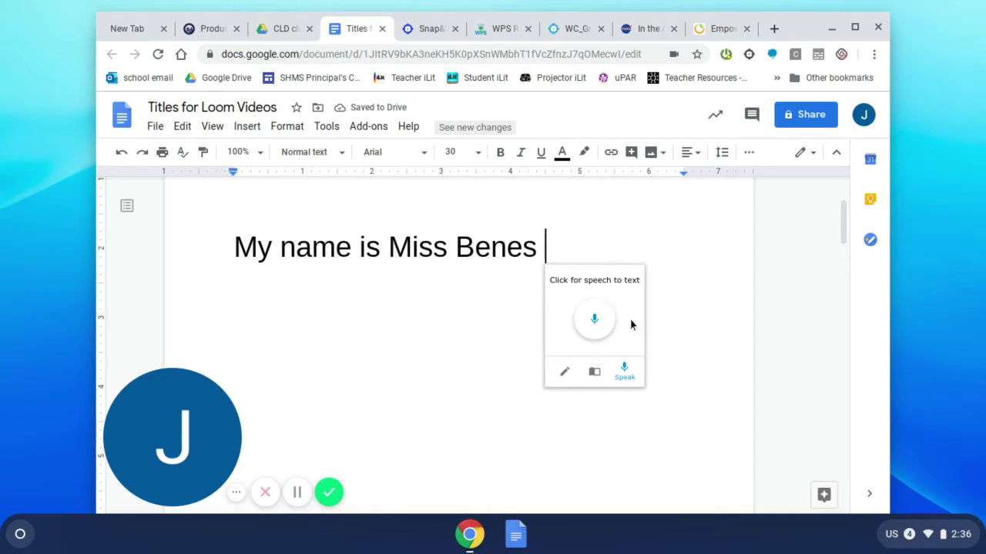
click(537, 248)
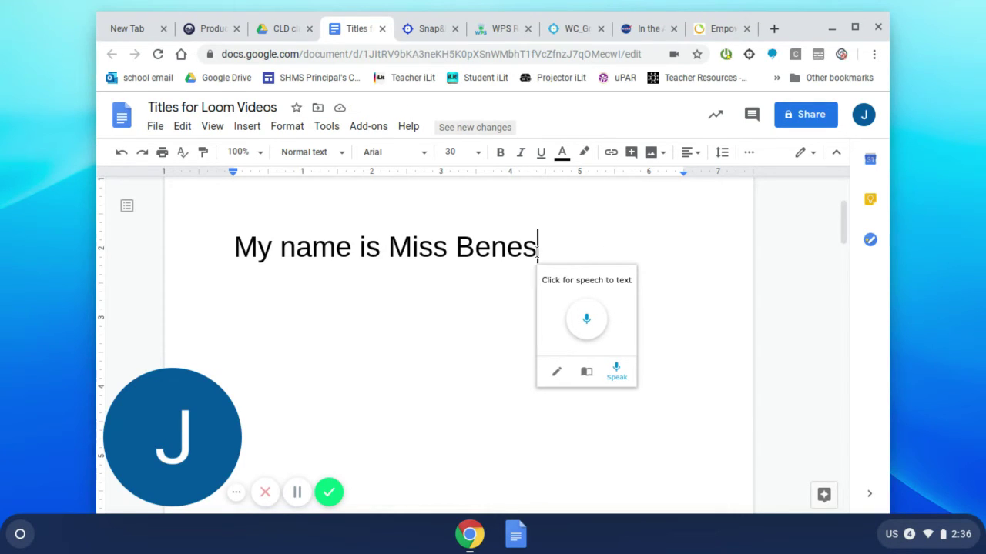
text(.)
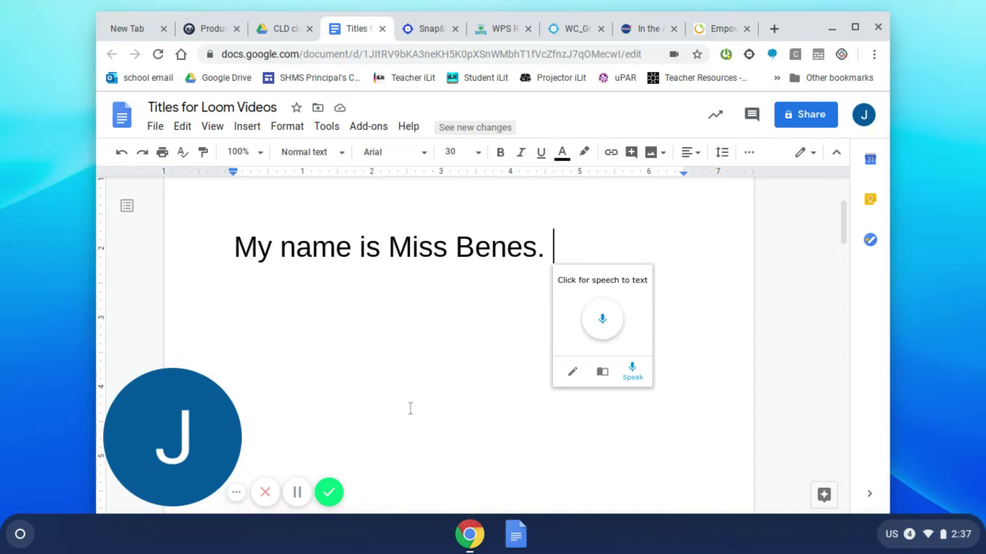
click(295, 496)
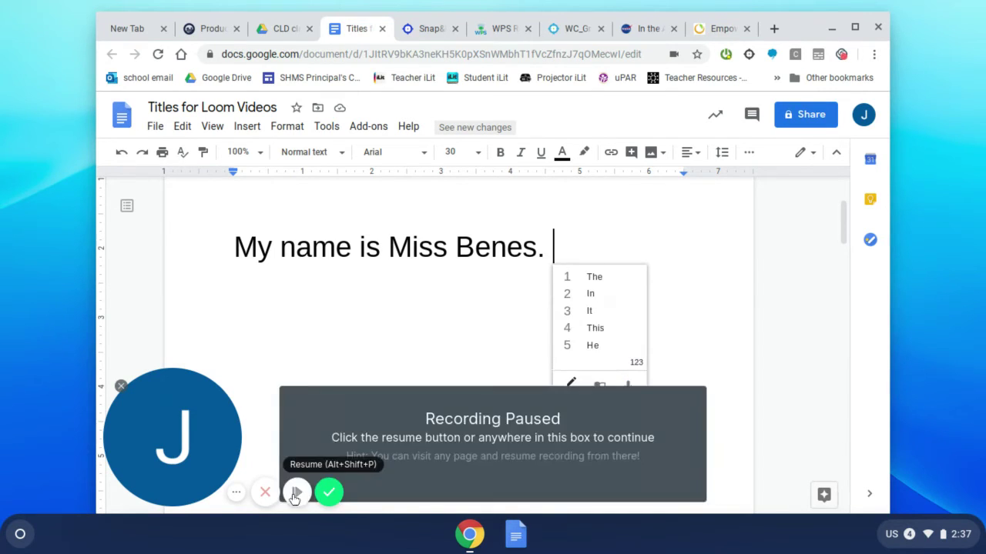
click(295, 494)
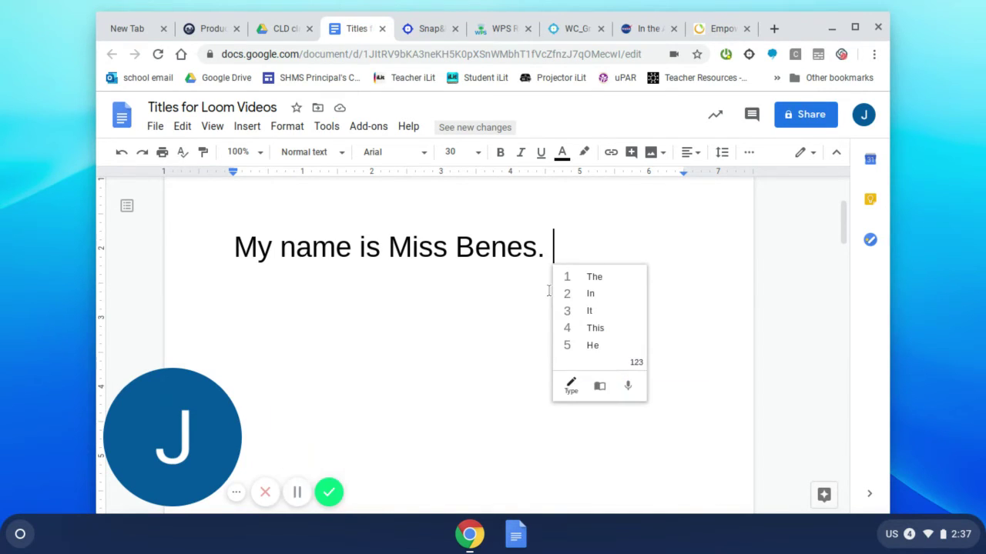
- Dictate "How are you doing" after the first sentence and end it with a period
click(629, 387)
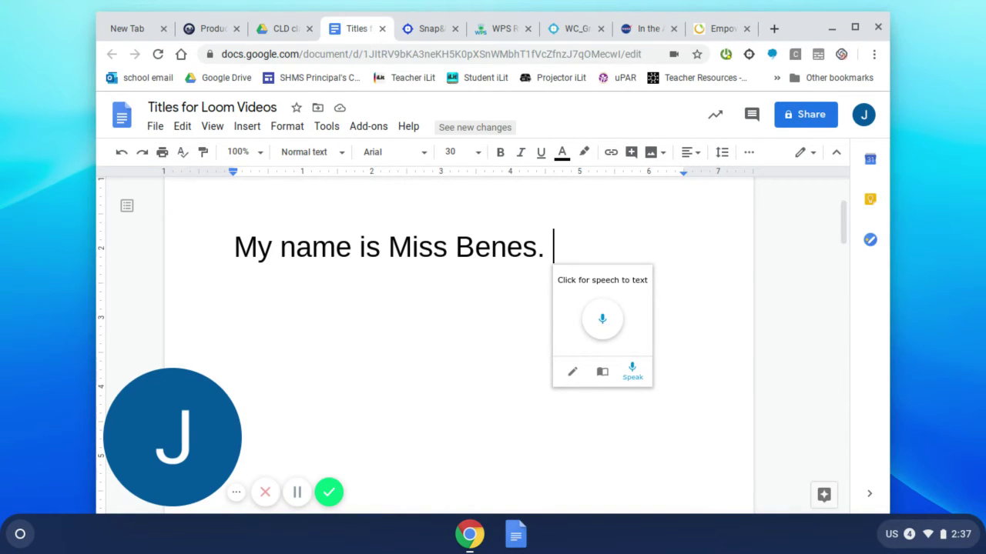
click(602, 323)
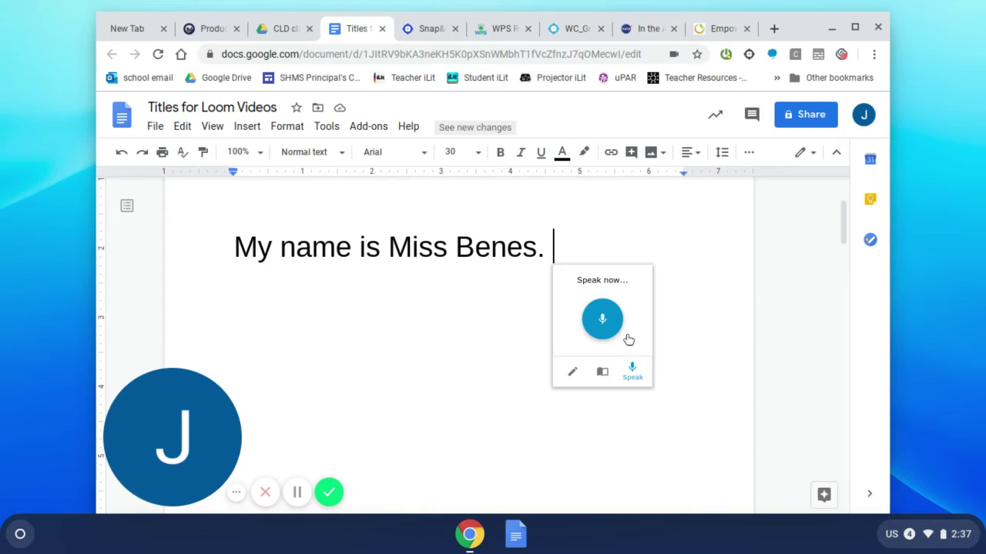
click(619, 333)
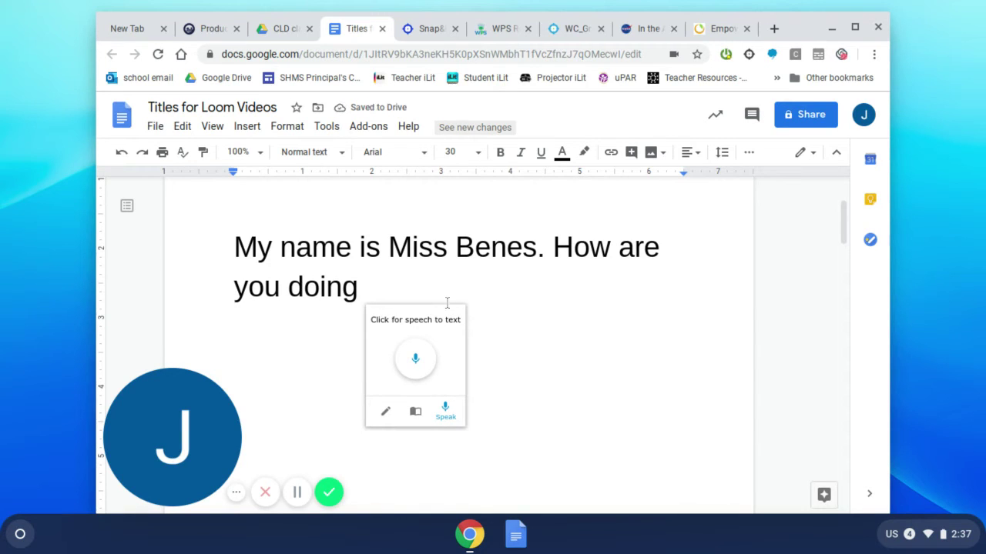
key(BackSpace)
text(.)
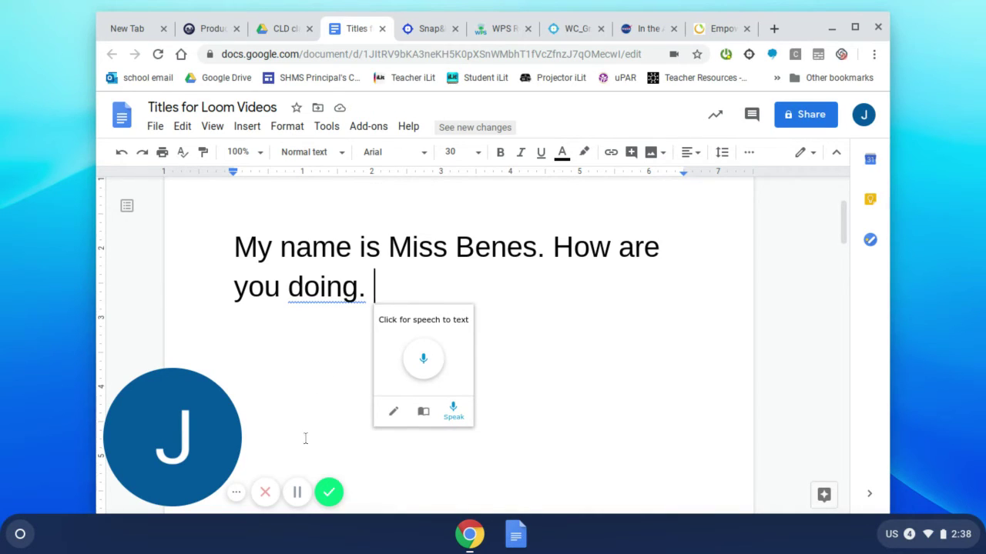
click(299, 493)
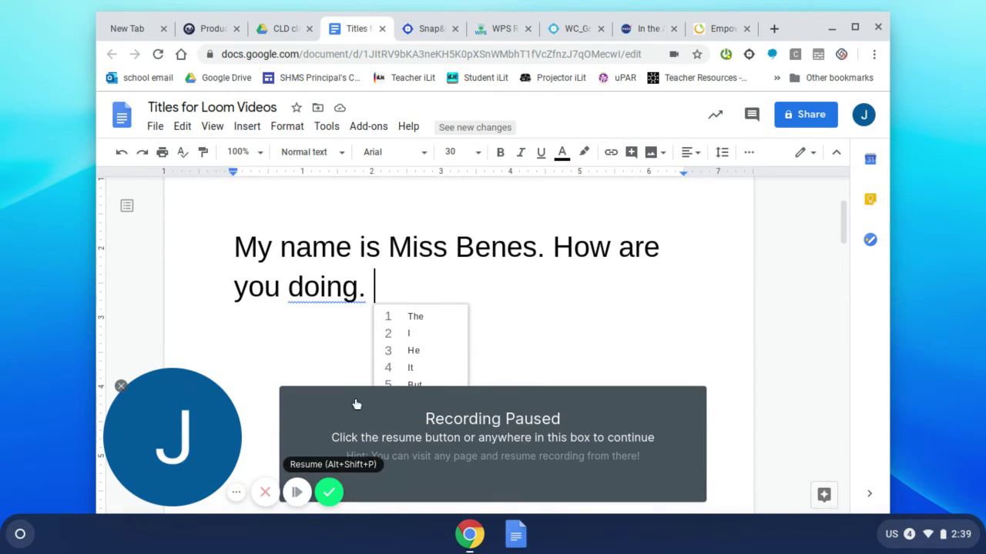
click(355, 398)
- Open Co:Writer's topic management and turn off the Hurricane Katrina topic
click(450, 429)
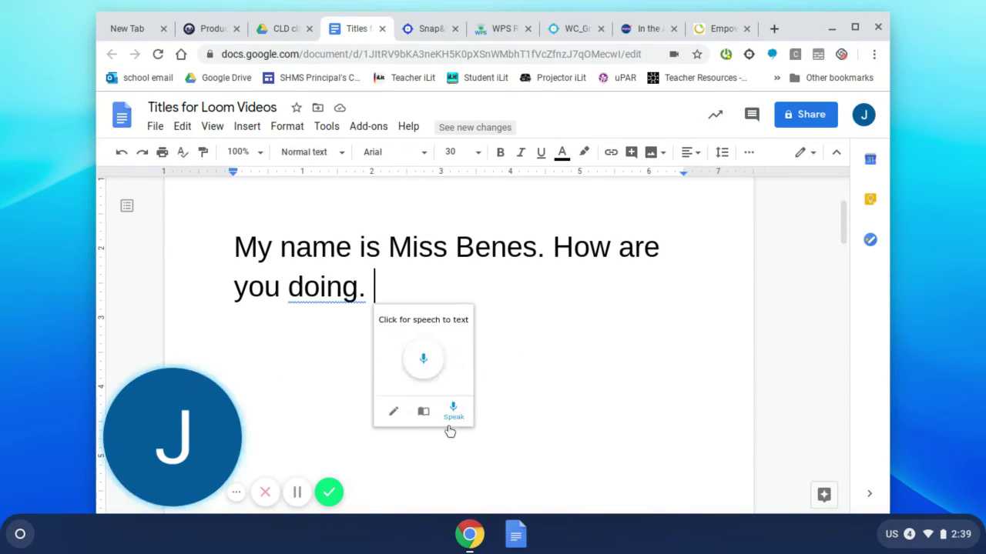
click(393, 415)
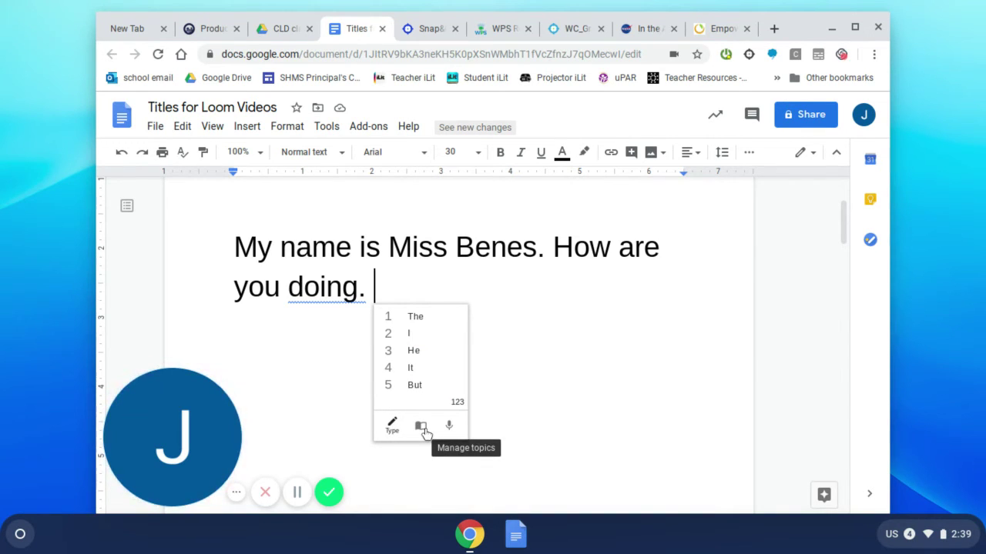
click(421, 429)
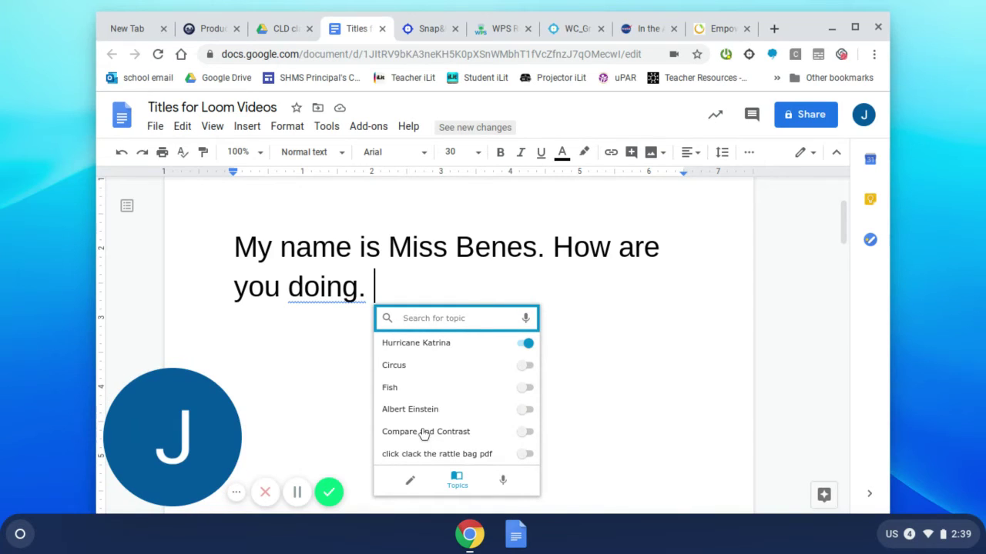
click(429, 318)
click(527, 343)
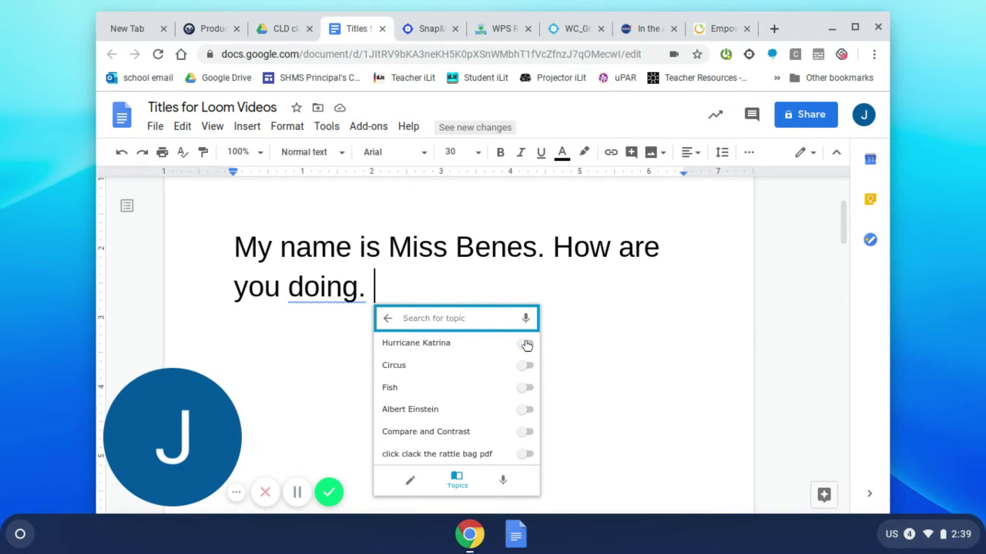
- Search the topics for "dolphins" and turn on the topic "Whales and Dolphins"
click(435, 318)
text(dolp)
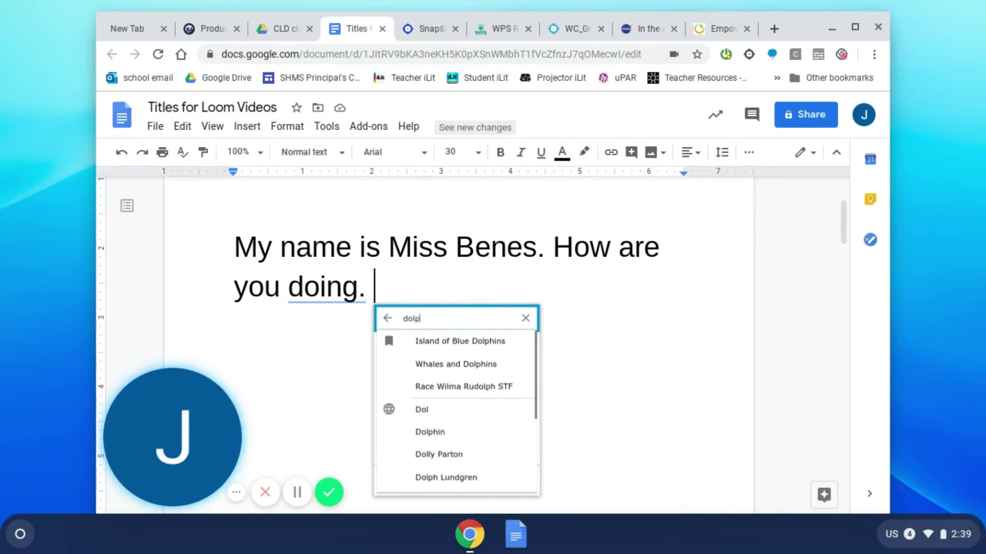
text(hins)
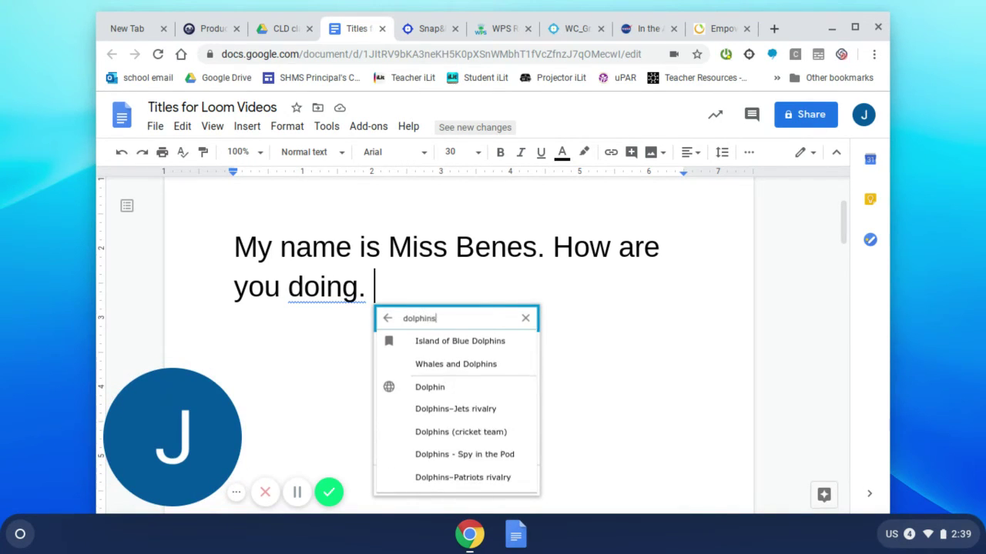
click(437, 368)
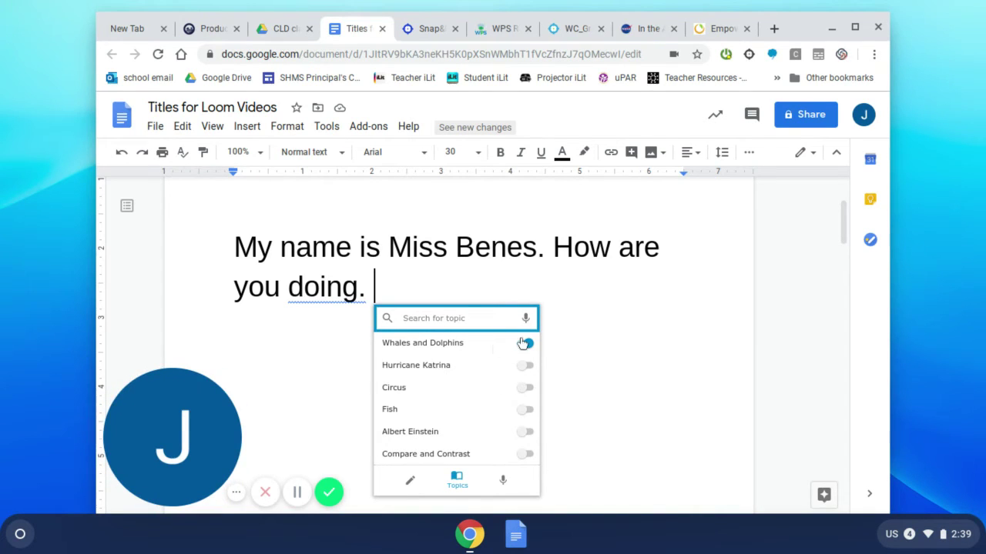
click(527, 344)
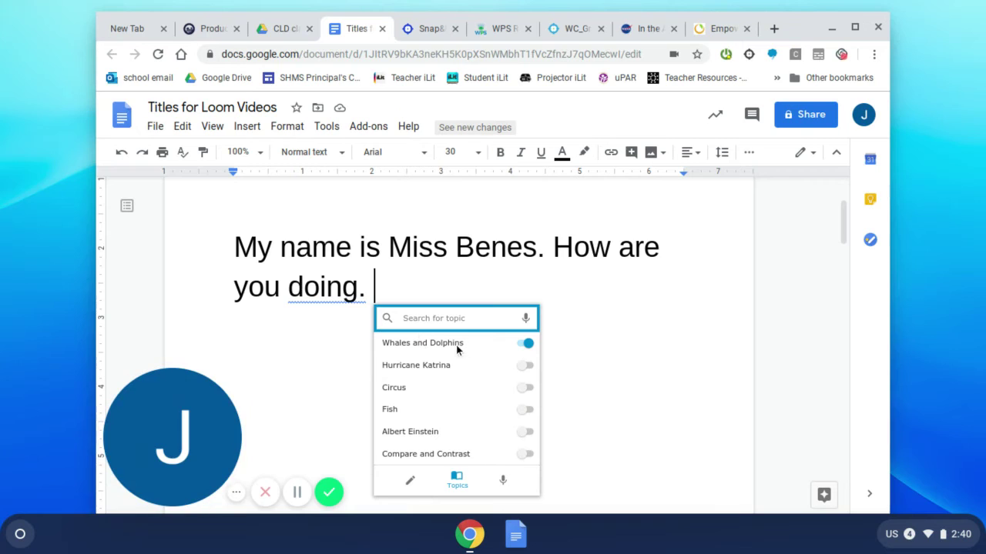
- Return to word predictions and enter "The oc" after "doing." at the end of the text
click(410, 482)
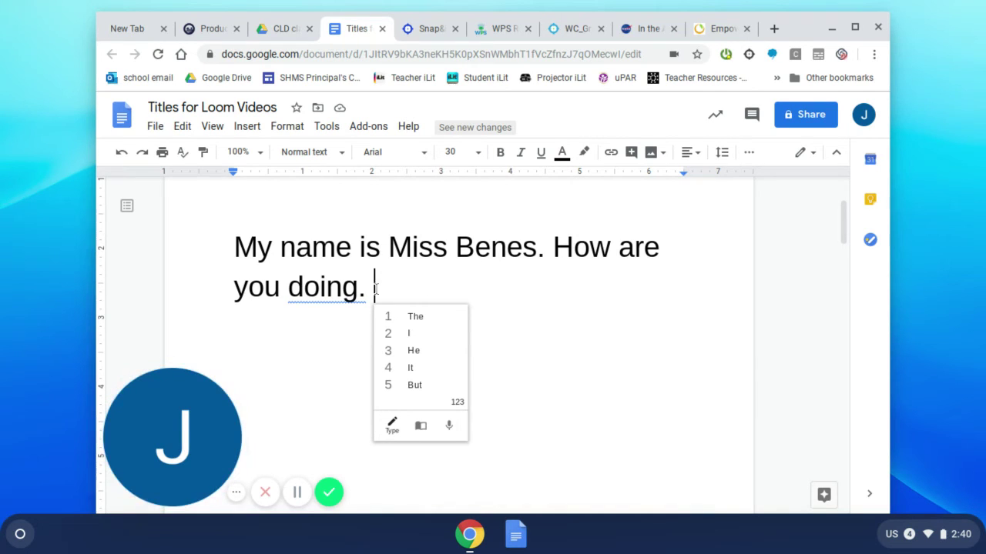
text(The )
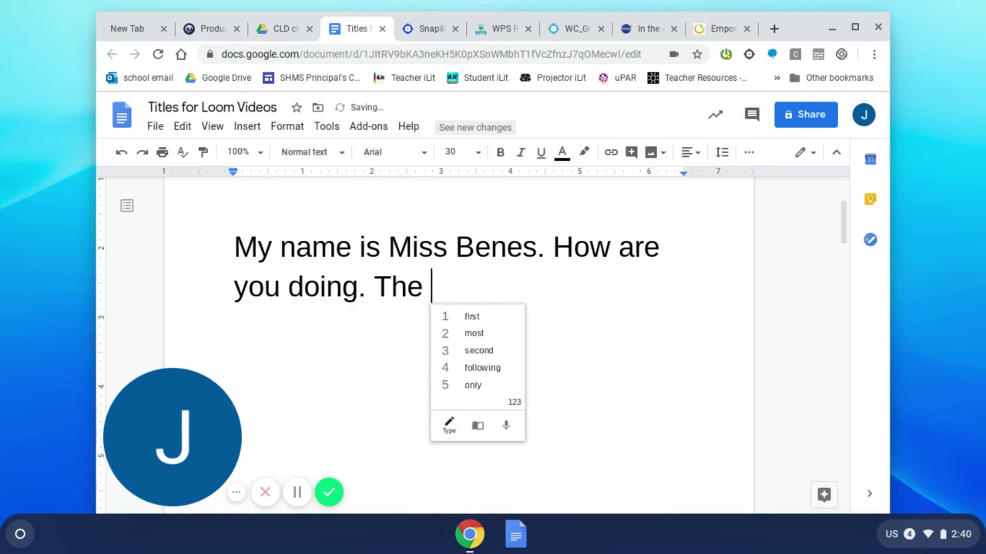
text(oc)
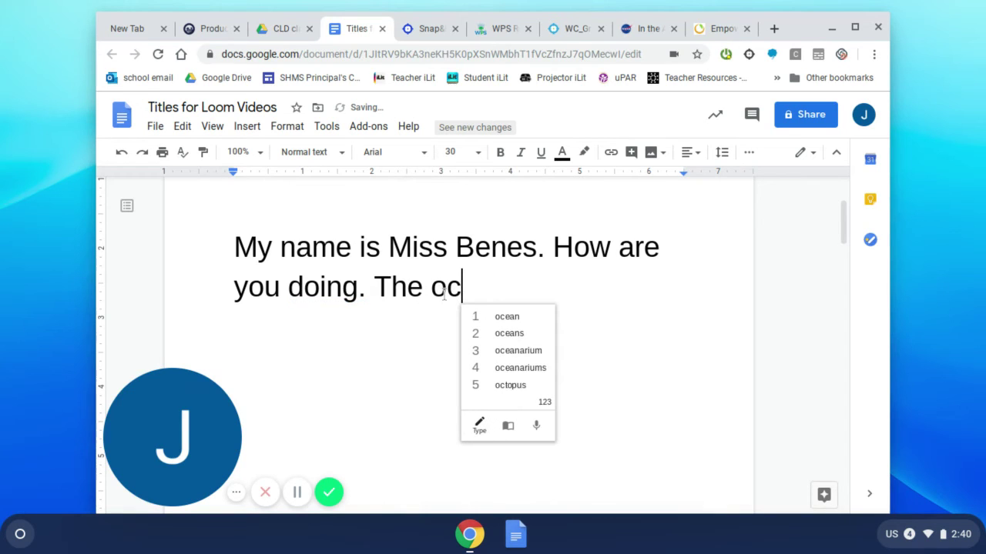